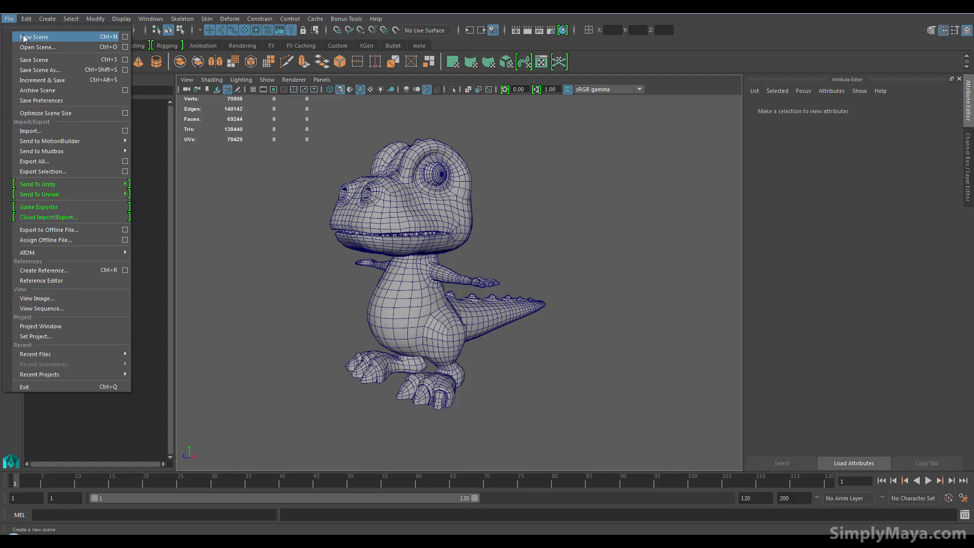
Start a new scene without saving the dinosaur scene and create a polygon sphere
{"action": "left_click", "coordinate": [503, 278]}
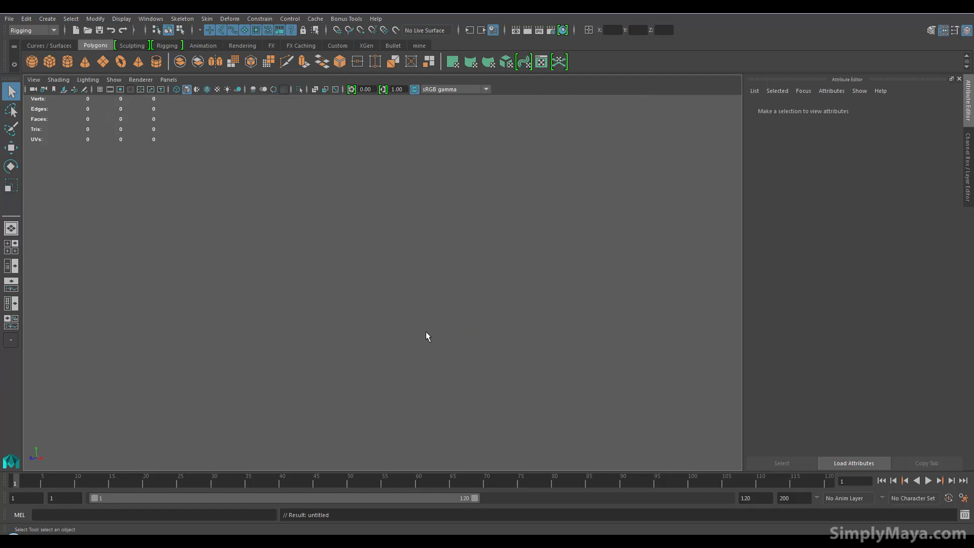
{"action": "left_click", "coordinate": [31, 61]}
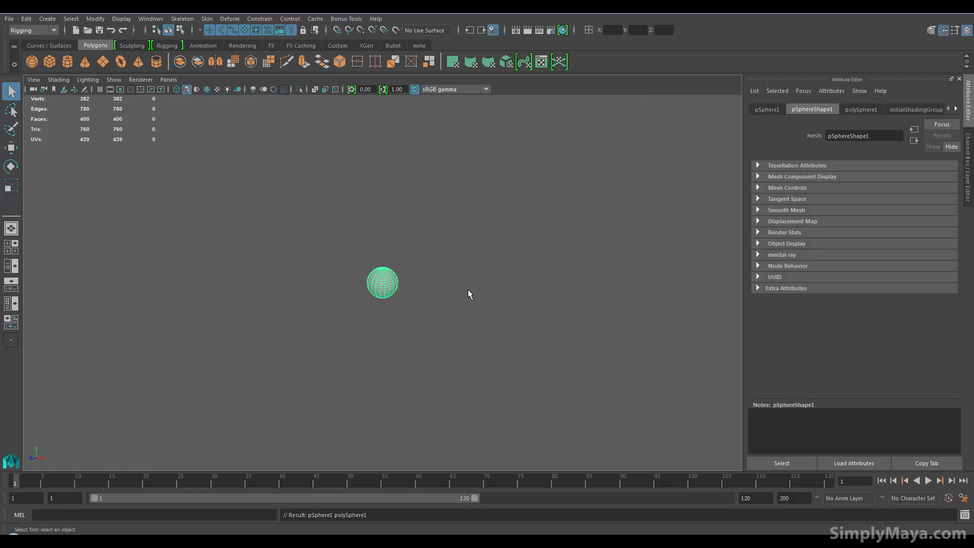
{"action": "key", "text": "f"}
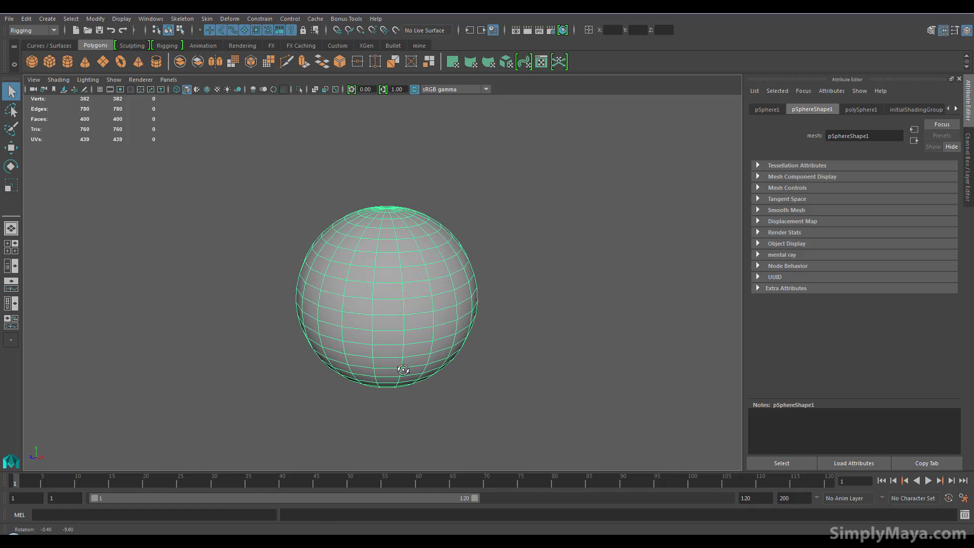
Enable Smooth Wireframe and Multisampling Anti-aliasing in the Viewport 2.0 renderer settings
{"action": "left_click", "coordinate": [141, 79]}
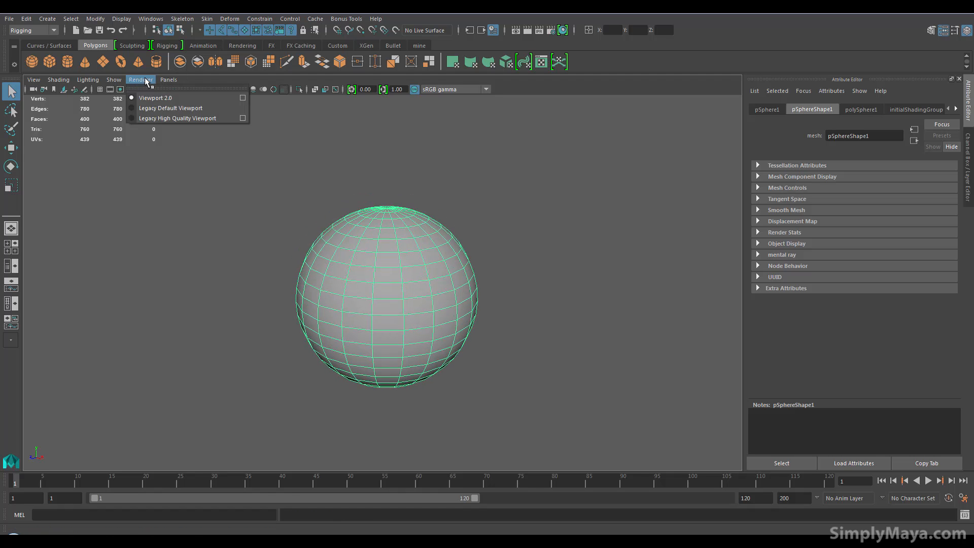
{"action": "left_click", "coordinate": [243, 98]}
{"action": "scroll", "coordinate": [369, 321], "scroll_direction": "down", "scroll_amount": 3}
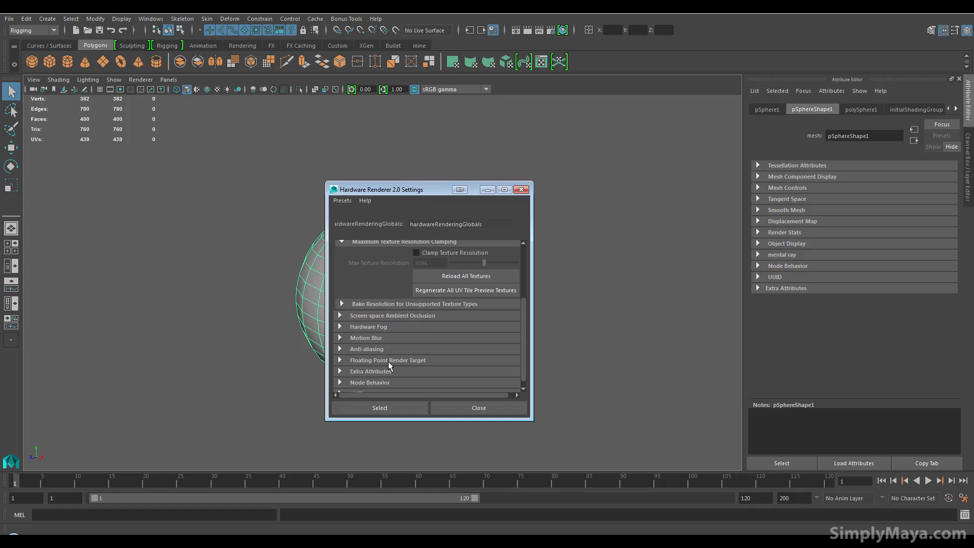
{"action": "left_click", "coordinate": [377, 350]}
{"action": "left_click", "coordinate": [415, 360]}
{"action": "left_click", "coordinate": [414, 370]}
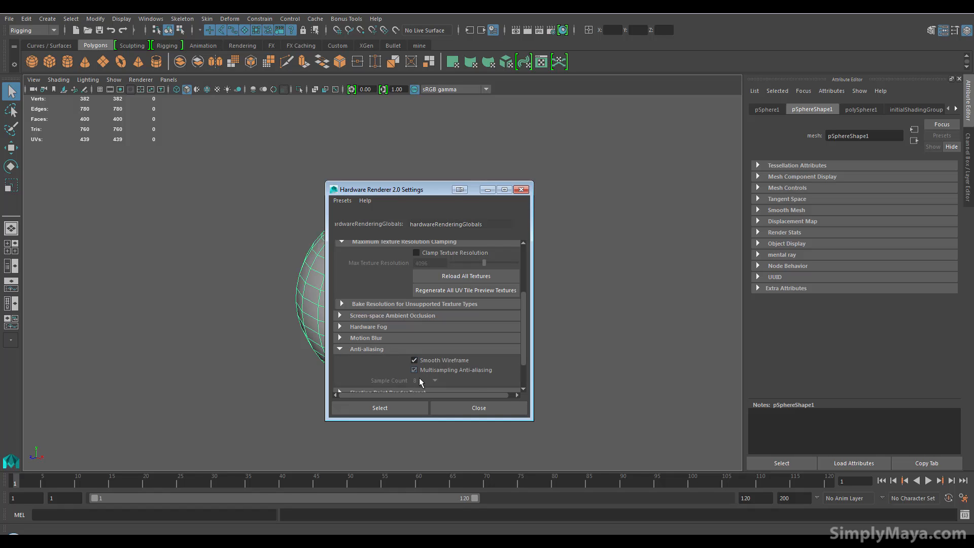
{"action": "left_click", "coordinate": [462, 408]}
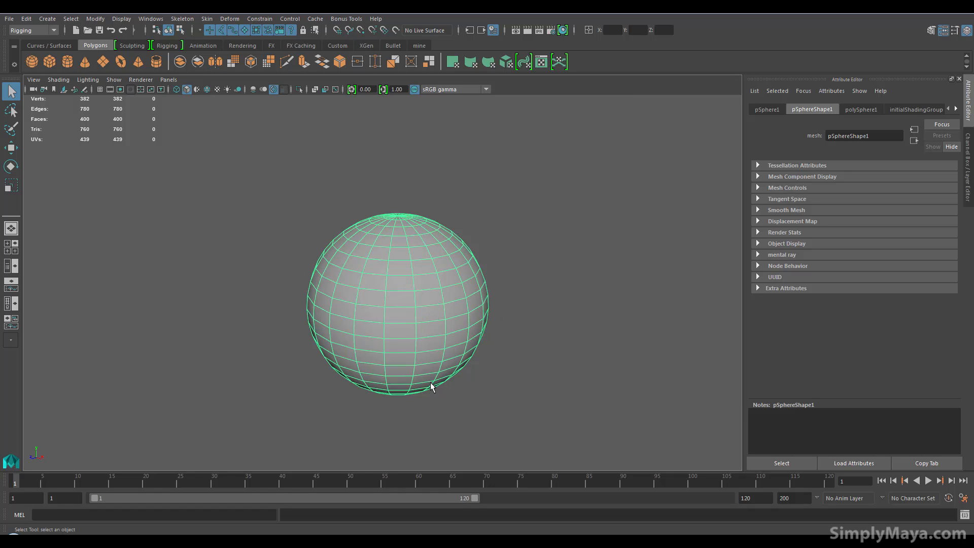
Open the UV Editor for the sphere and turn on the checker pattern display
{"action": "left_click_drag", "start_coordinate": [410, 385], "coordinate": [433, 252], "text": "alt"}
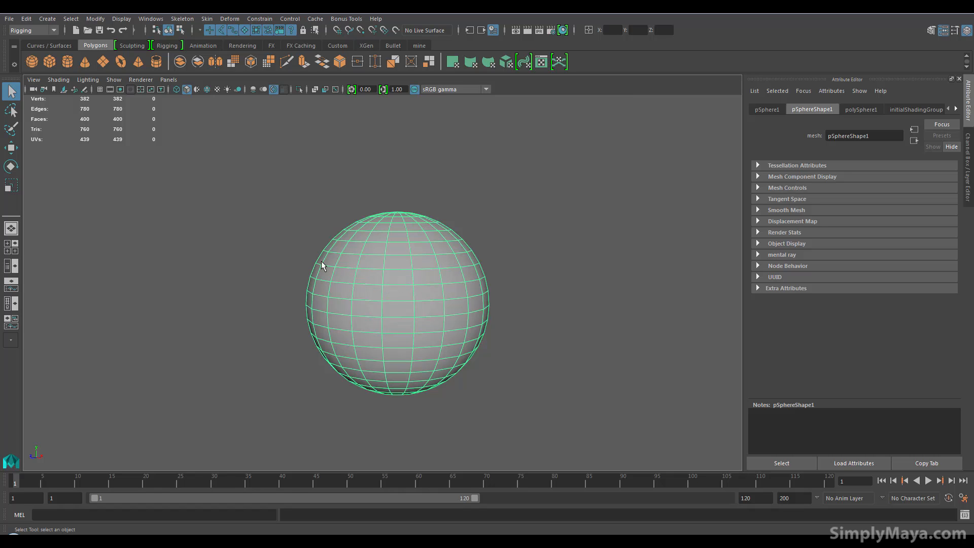
{"action": "left_click_drag", "start_coordinate": [406, 292], "coordinate": [388, 304], "text": "alt"}
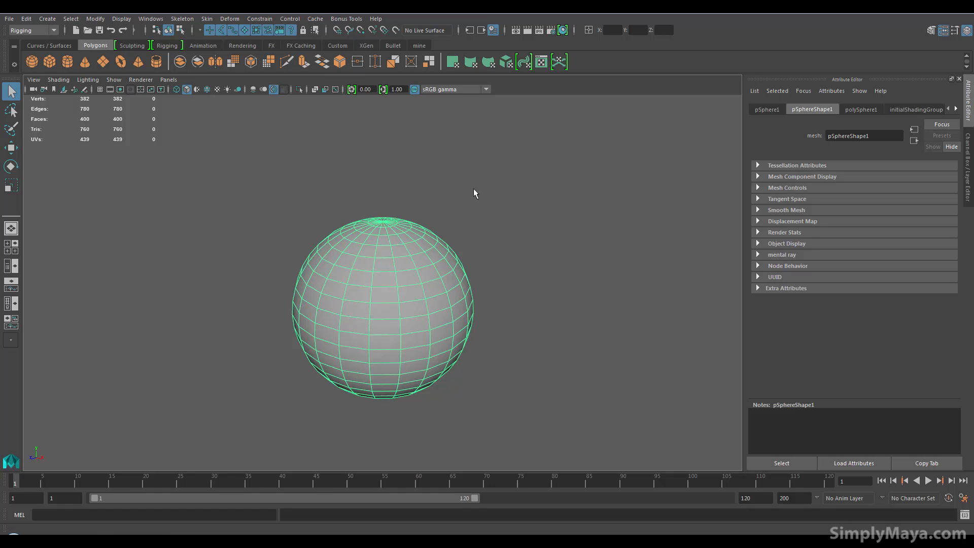
{"action": "key", "text": "space"}
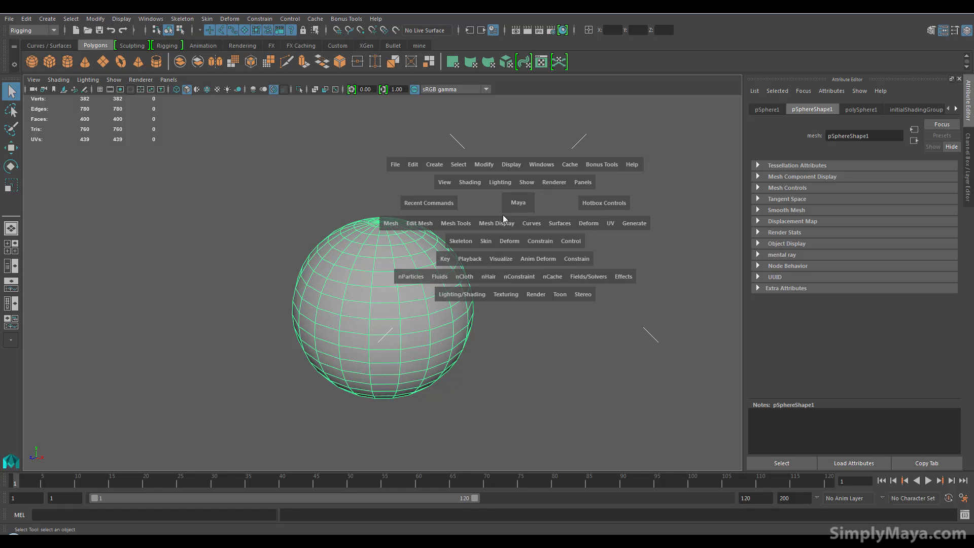
{"action": "left_click_drag", "start_coordinate": [612, 223], "coordinate": [644, 148]}
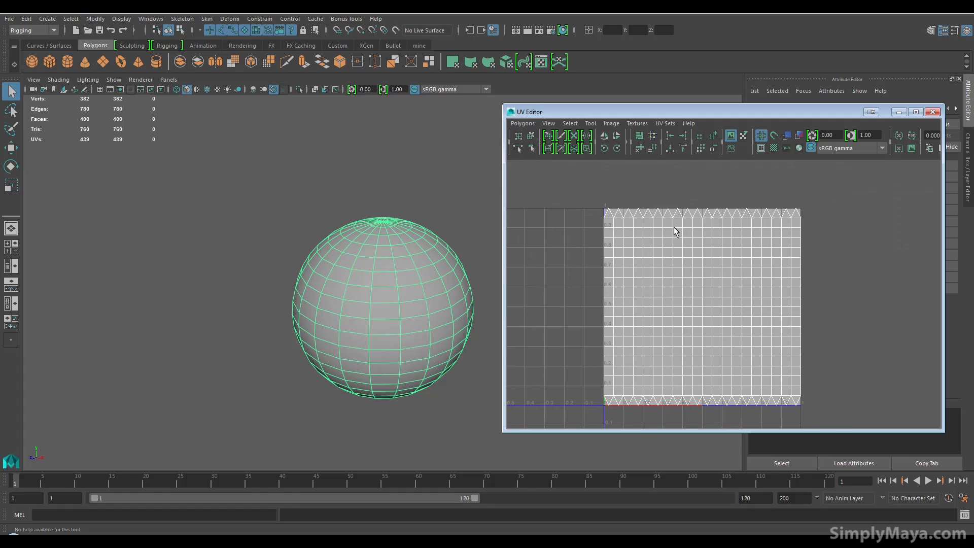
{"action": "left_click", "coordinate": [761, 149]}
{"action": "left_click", "coordinate": [761, 149]}
{"action": "left_click", "coordinate": [773, 147]}
Examine the checker pattern on the sphere along its seam and around the pole, keeping the UV Editor clear of the model
{"action": "left_click_drag", "start_coordinate": [418, 310], "coordinate": [322, 365], "text": "alt"}
{"action": "right_click_drag", "start_coordinate": [268, 346], "coordinate": [421, 317], "text": "alt"}
{"action": "middle_click_drag", "start_coordinate": [421, 316], "coordinate": [405, 406], "text": "alt"}
{"action": "right_click_drag", "start_coordinate": [365, 405], "coordinate": [415, 385], "text": "alt"}
{"action": "middle_click_drag", "start_coordinate": [416, 385], "coordinate": [396, 305], "text": "alt"}
{"action": "left_click_drag", "start_coordinate": [378, 324], "coordinate": [364, 348], "text": "alt"}
{"action": "left_click_drag", "start_coordinate": [294, 297], "coordinate": [337, 229], "text": "alt"}
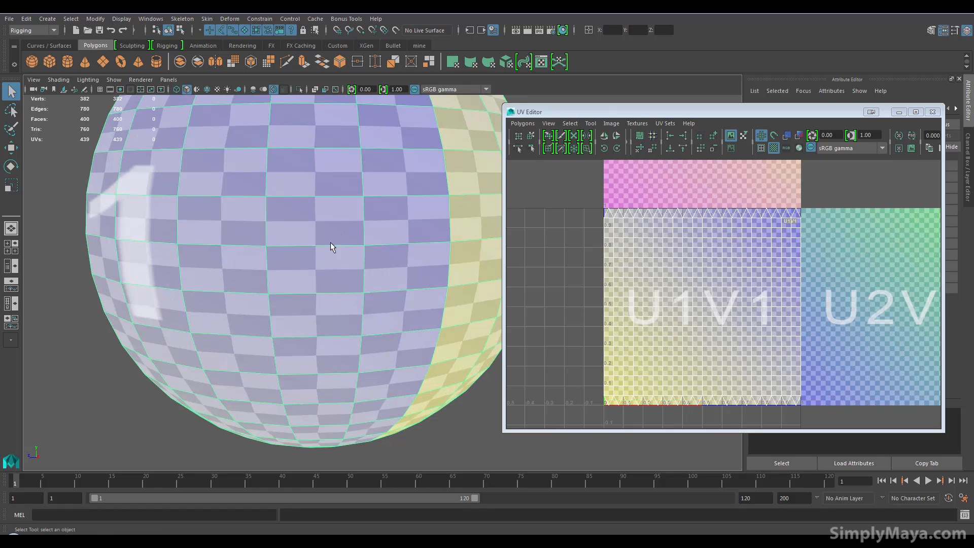
{"action": "mouse_move", "coordinate": [352, 302]}
{"action": "left_mouse_down", "text": "alt"}
{"action": "mouse_move", "coordinate": [339, 330]}
{"action": "mouse_move", "coordinate": [338, 274]}
{"action": "mouse_move", "coordinate": [256, 338]}
{"action": "mouse_move", "coordinate": [348, 317]}
{"action": "left_mouse_up", "text": "alt"}
{"action": "middle_click_drag", "start_coordinate": [349, 317], "coordinate": [347, 264], "text": "alt"}
{"action": "mouse_move", "coordinate": [316, 334]}
{"action": "left_mouse_down", "text": "alt"}
{"action": "mouse_move", "coordinate": [300, 317]}
{"action": "mouse_move", "coordinate": [309, 341]}
{"action": "left_mouse_up", "text": "alt"}
{"action": "right_click_drag", "start_coordinate": [309, 341], "coordinate": [295, 365], "text": "alt"}
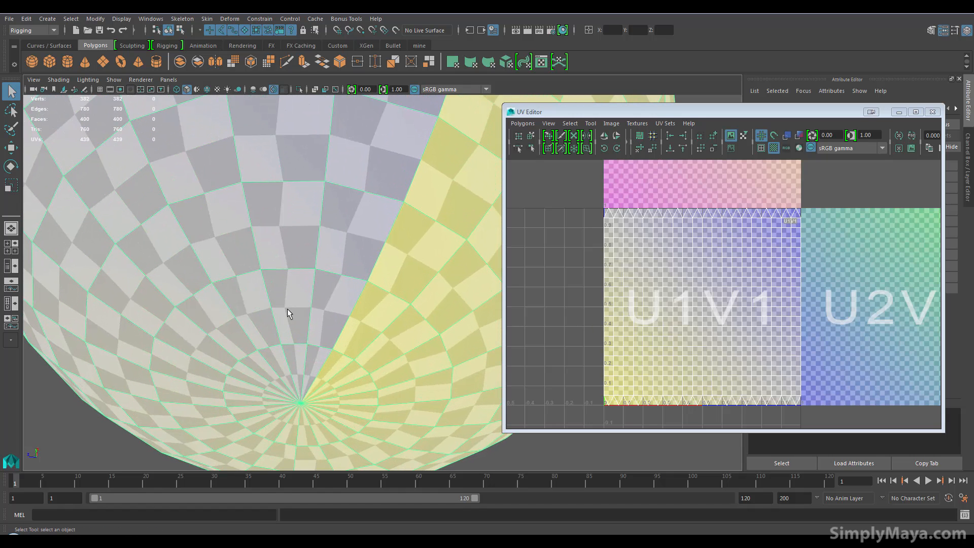
{"action": "left_click_drag", "start_coordinate": [325, 272], "coordinate": [339, 325], "text": "alt"}
{"action": "right_click_drag", "start_coordinate": [339, 325], "coordinate": [279, 284], "text": "alt"}
{"action": "middle_click_drag", "start_coordinate": [369, 383], "coordinate": [322, 523], "text": "alt"}
{"action": "right_click_drag", "start_coordinate": [263, 437], "coordinate": [179, 370], "text": "alt"}
{"action": "left_click_drag", "start_coordinate": [657, 117], "coordinate": [684, 104]}
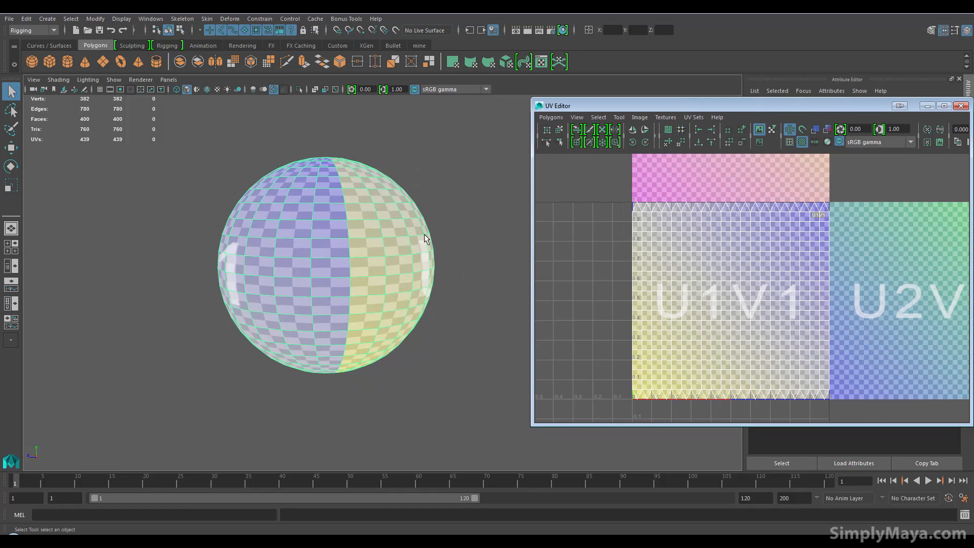
{"action": "middle_click_drag", "start_coordinate": [344, 185], "coordinate": [345, 213], "text": "alt"}
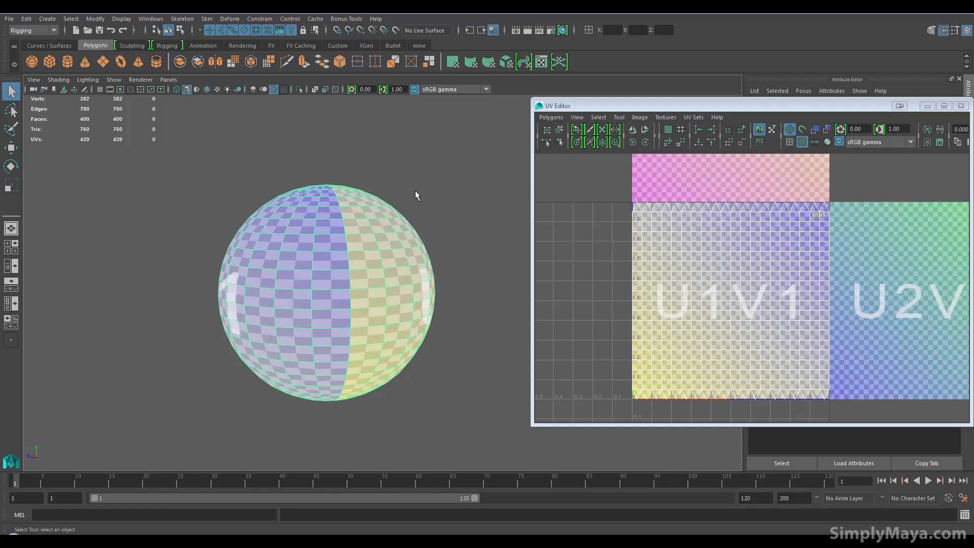
Apply a planar UV projection to the sphere from the Y axis, fitted to the bounding box
{"action": "key", "text": "space"}
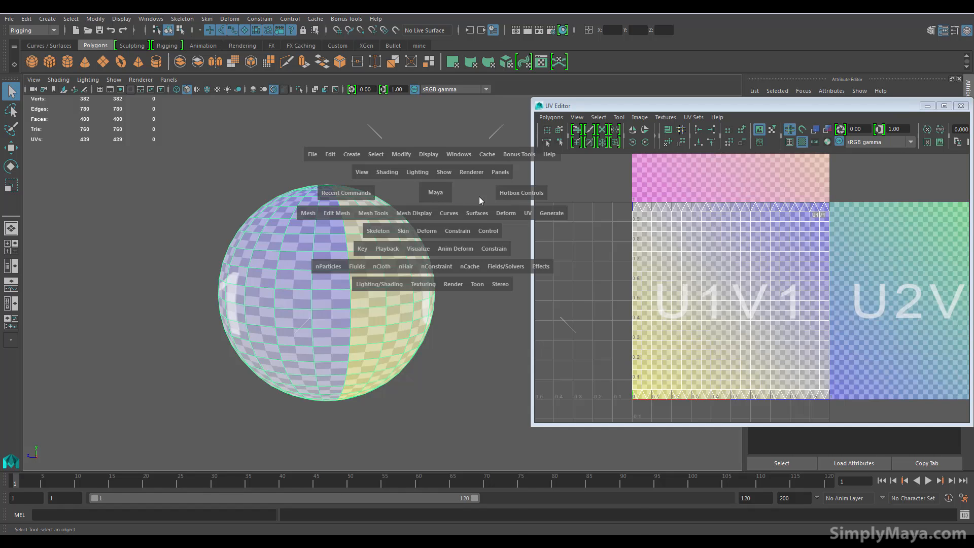
{"action": "left_click", "coordinate": [525, 212]}
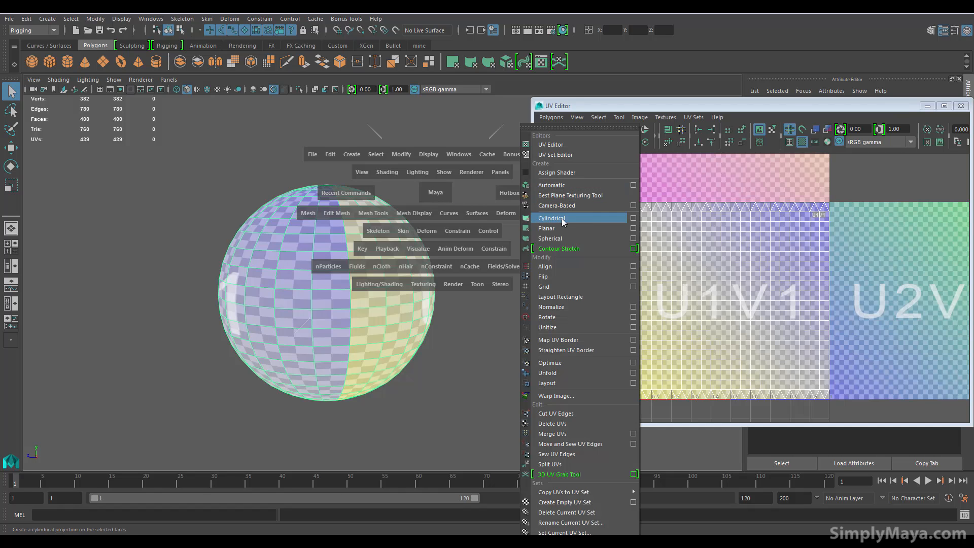
{"action": "left_click", "coordinate": [632, 229]}
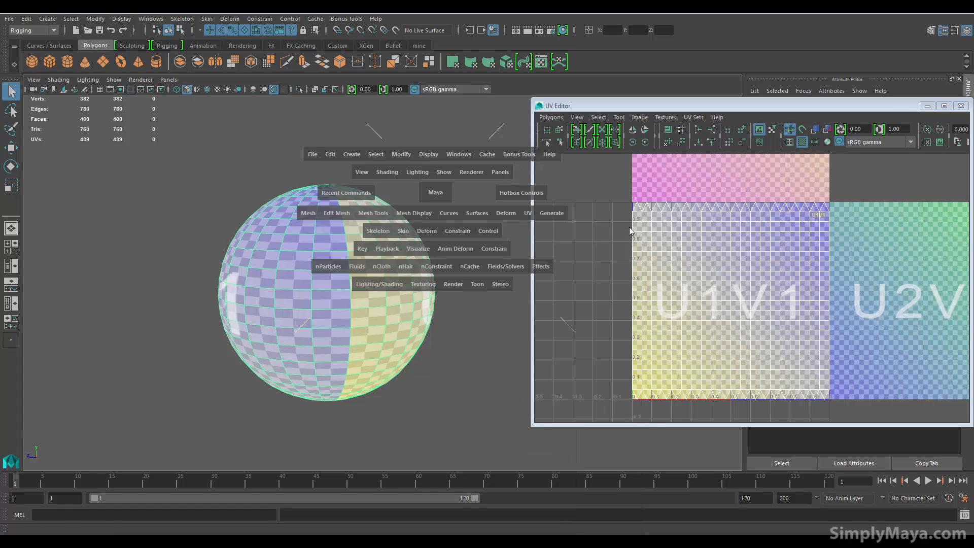
{"action": "left_click_drag", "start_coordinate": [351, 209], "coordinate": [593, 201]}
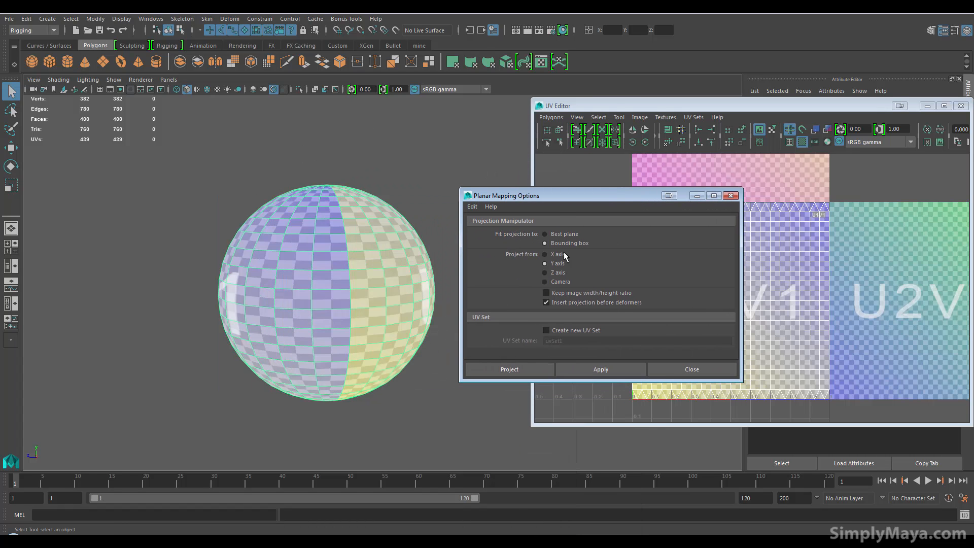
{"action": "left_click", "coordinate": [498, 366]}
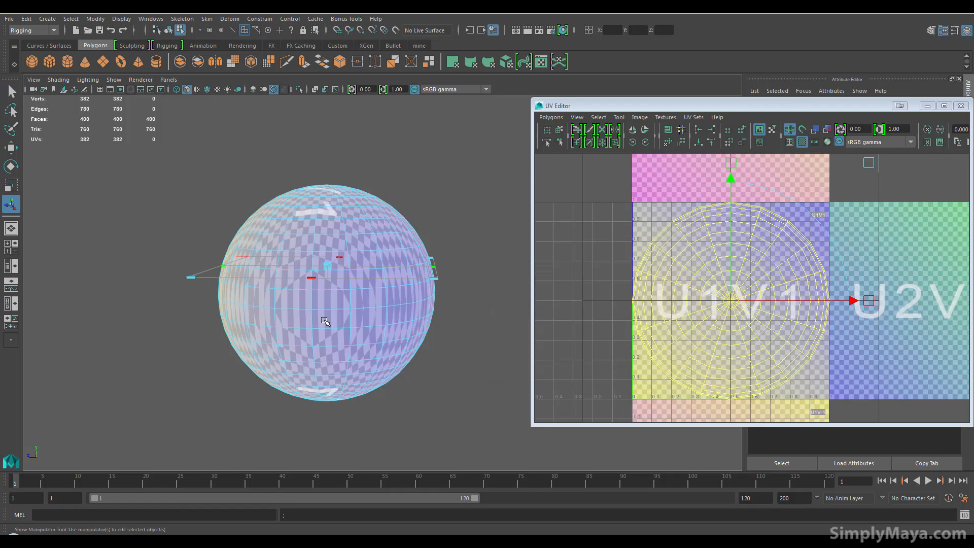
Examine how the planar projection's checker pattern lies on the sphere's poles and sides
{"action": "middle_click_drag", "start_coordinate": [324, 319], "coordinate": [328, 343], "text": "alt"}
{"action": "left_click_drag", "start_coordinate": [329, 343], "coordinate": [323, 358], "text": "alt"}
{"action": "scroll", "coordinate": [323, 359], "scroll_direction": "up", "scroll_amount": 3}
{"action": "middle_click_drag", "start_coordinate": [311, 361], "coordinate": [318, 403], "text": "alt"}
{"action": "left_click_drag", "start_coordinate": [313, 401], "coordinate": [305, 440], "text": "alt"}
{"action": "right_click_drag", "start_coordinate": [294, 348], "coordinate": [424, 310], "text": "alt"}
{"action": "middle_click_drag", "start_coordinate": [423, 310], "coordinate": [396, 260], "text": "alt"}
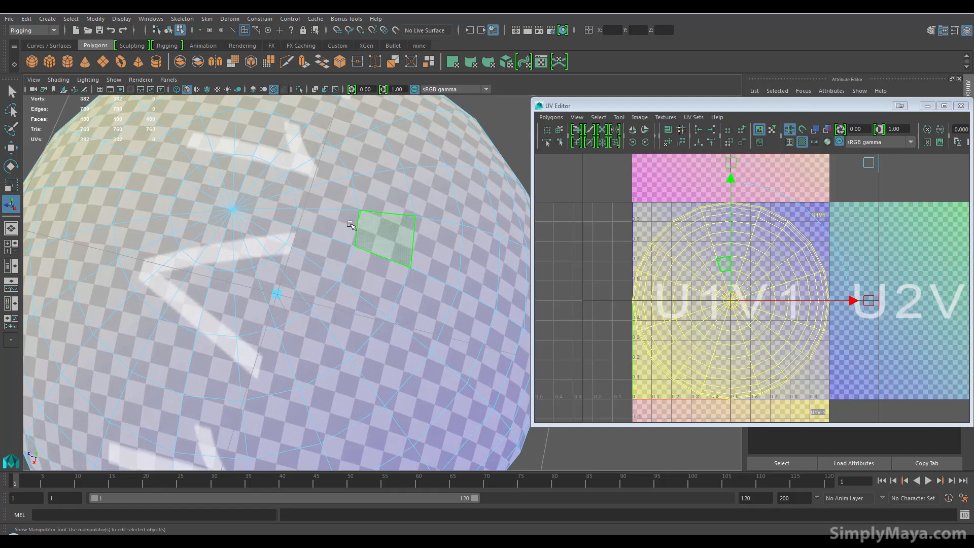
{"action": "middle_click_drag", "start_coordinate": [350, 358], "coordinate": [358, 328], "text": "alt"}
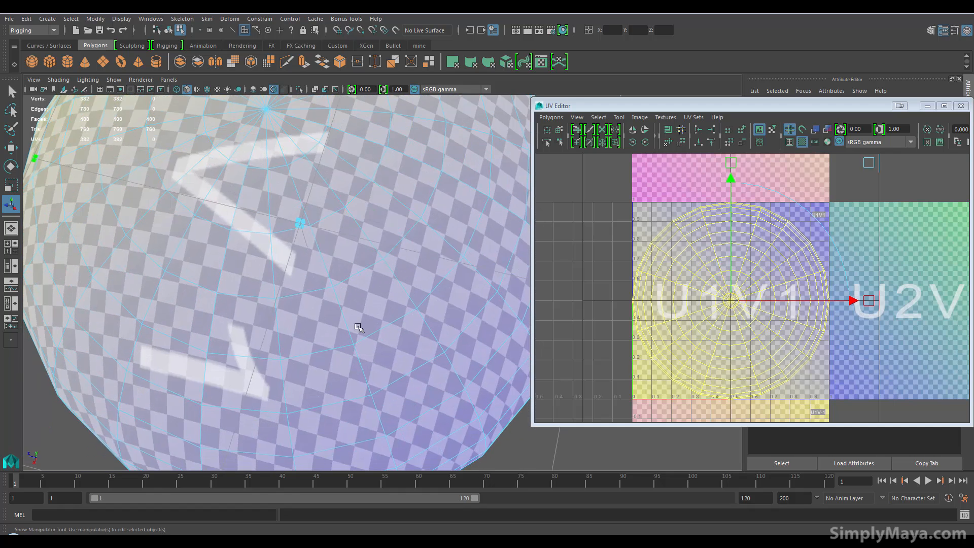
{"action": "left_click_drag", "start_coordinate": [358, 327], "coordinate": [345, 274], "text": "alt"}
{"action": "middle_click_drag", "start_coordinate": [345, 275], "coordinate": [357, 338], "text": "alt"}
{"action": "left_click_drag", "start_coordinate": [357, 338], "coordinate": [360, 301], "text": "alt"}
{"action": "right_click_drag", "start_coordinate": [360, 300], "coordinate": [209, 305], "text": "alt"}
{"action": "left_click_drag", "start_coordinate": [208, 304], "coordinate": [244, 310], "text": "alt"}
{"action": "middle_click_drag", "start_coordinate": [243, 309], "coordinate": [243, 325], "text": "alt"}
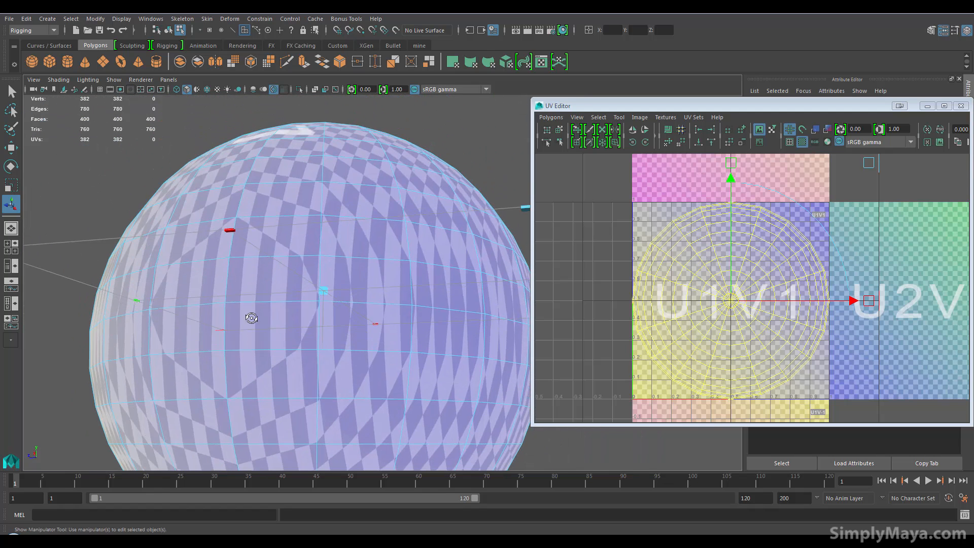
{"action": "left_click_drag", "start_coordinate": [248, 316], "coordinate": [248, 349], "text": "alt"}
{"action": "middle_click_drag", "start_coordinate": [353, 343], "coordinate": [311, 255], "text": "alt"}
{"action": "right_click_drag", "start_coordinate": [312, 255], "coordinate": [260, 280], "text": "alt"}
{"action": "left_click_drag", "start_coordinate": [282, 294], "coordinate": [250, 303], "text": "alt"}
Turn off the checker pattern display and bring the sphere's whole UV layout with surrounding empty space into view
{"action": "left_click", "coordinate": [806, 141]}
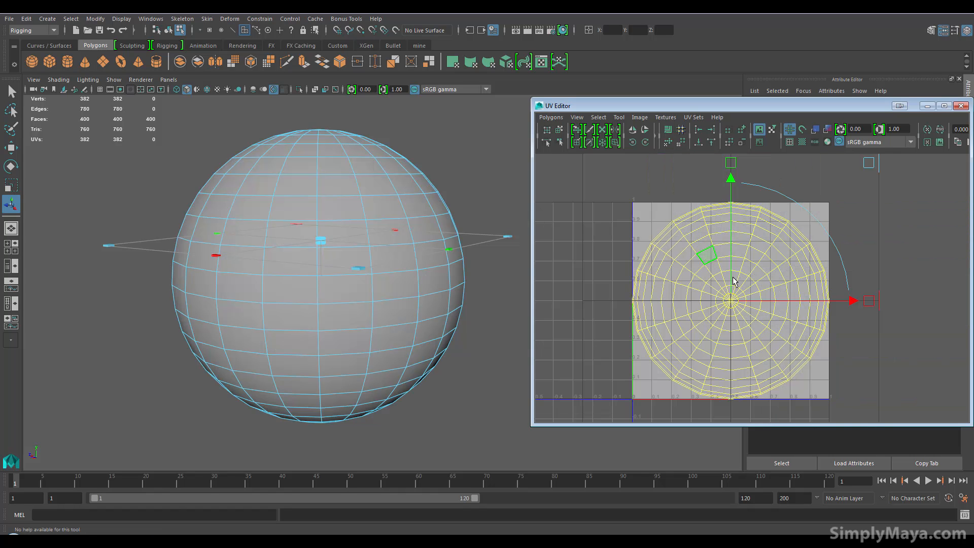
{"action": "middle_click_drag", "start_coordinate": [733, 212], "coordinate": [708, 208], "text": "alt"}
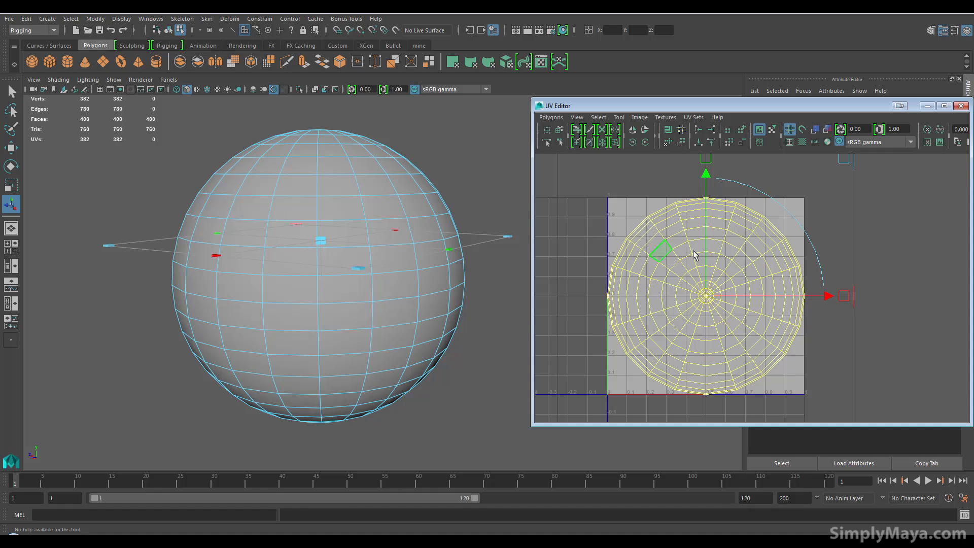
{"action": "scroll", "coordinate": [678, 256], "scroll_direction": "down", "scroll_amount": 4}
{"action": "middle_click_drag", "start_coordinate": [681, 262], "coordinate": [677, 260], "text": "alt"}
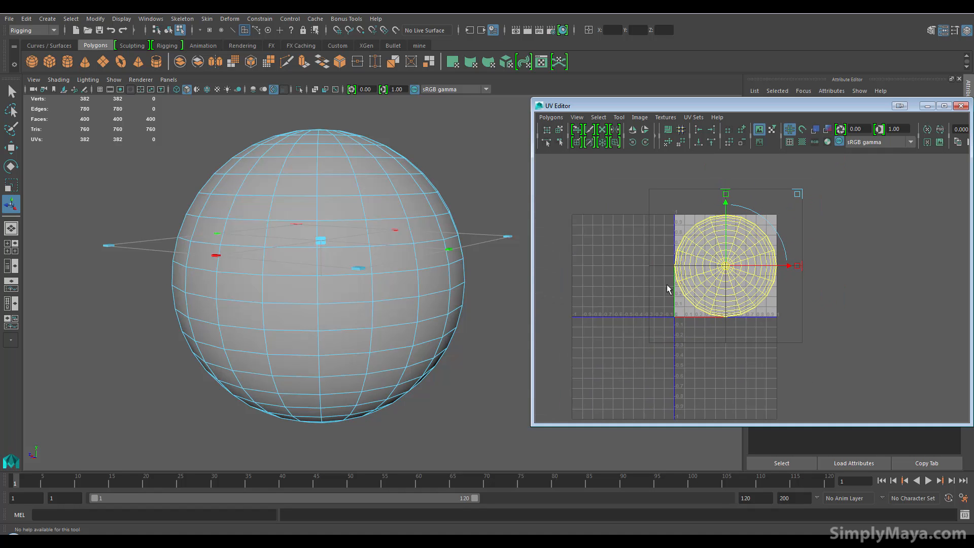
Cut the sphere's UVs along two horizontal edge loops, one in the upper part and one in the lower part
{"action": "left_click_drag", "start_coordinate": [308, 232], "coordinate": [324, 228], "text": "alt"}
{"action": "right_click_drag", "start_coordinate": [311, 216], "coordinate": [310, 187]}
{"action": "double_click", "coordinate": [305, 211]}
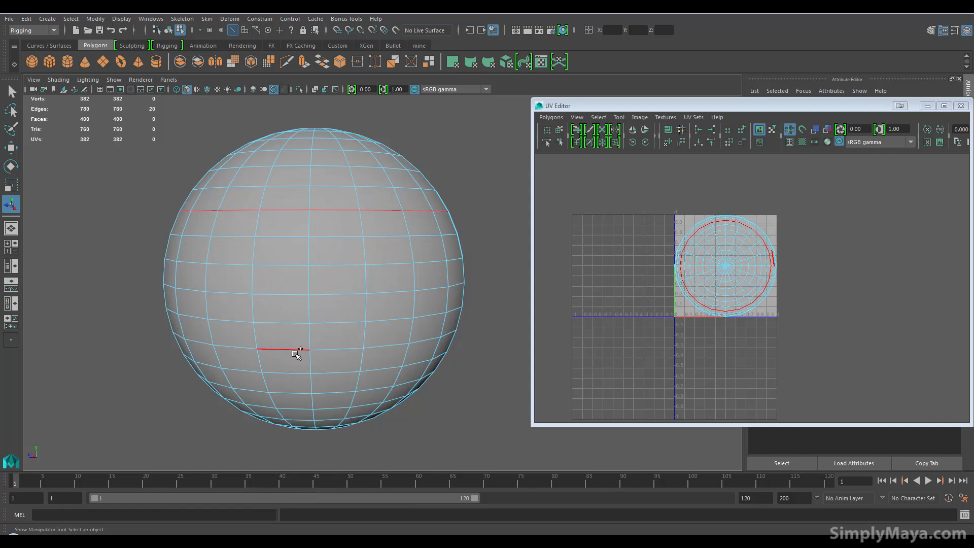
{"action": "double_click", "coordinate": [283, 370], "text": "shift"}
{"action": "left_click_drag", "start_coordinate": [337, 266], "coordinate": [335, 304], "text": "alt"}
{"action": "left_click", "coordinate": [551, 118]}
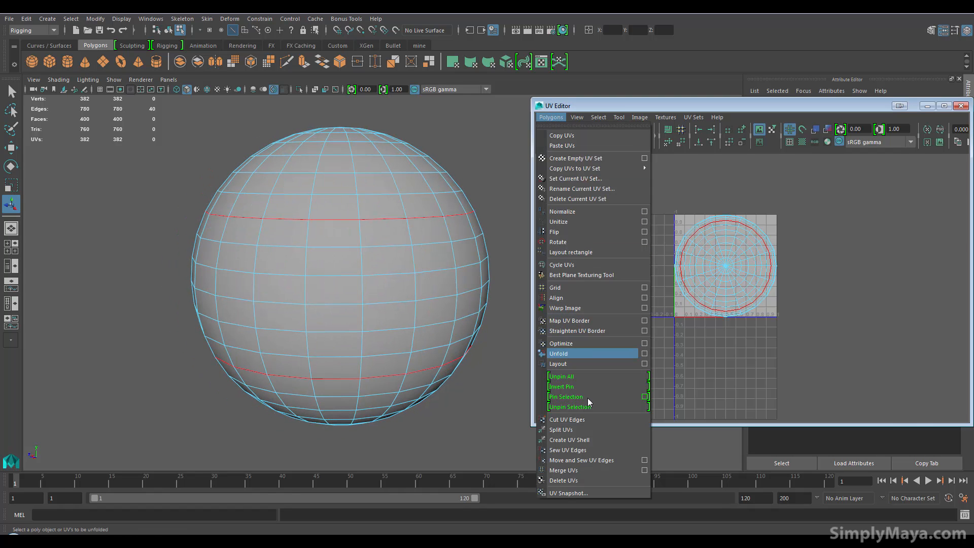
{"action": "left_click", "coordinate": [576, 419]}
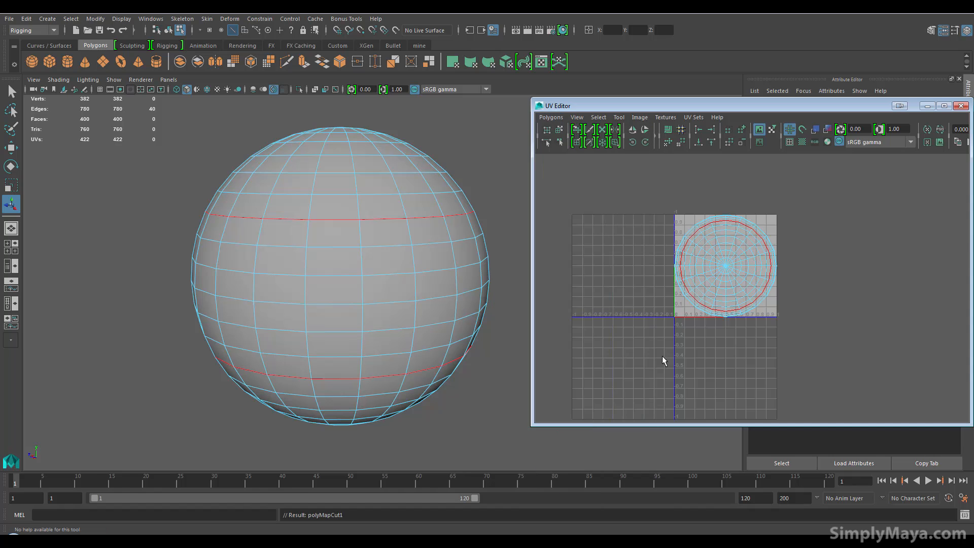
Select the bottom cap's UV shell and move it into the empty tile left of the original UV tile
{"action": "right_click", "coordinate": [708, 268]}
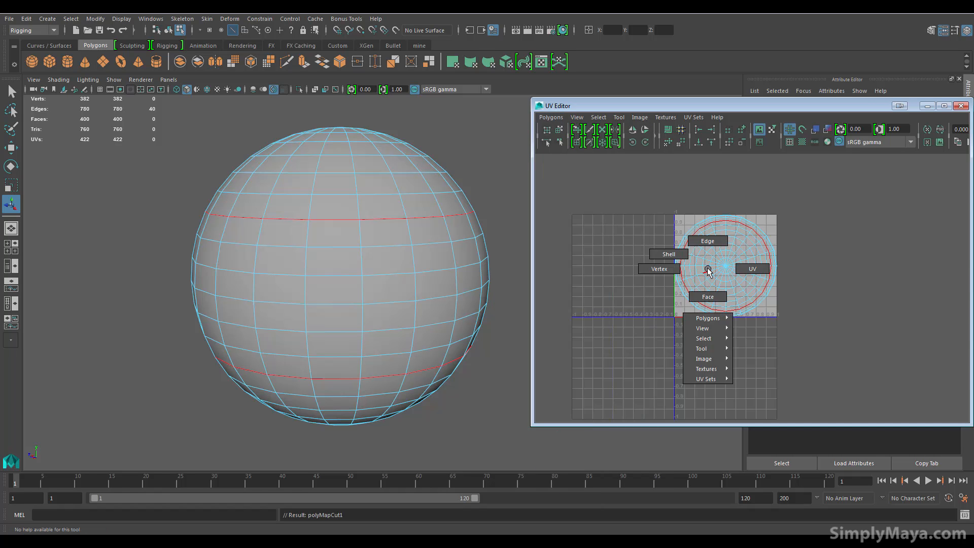
{"action": "left_click", "coordinate": [752, 269]}
{"action": "left_click", "coordinate": [707, 281]}
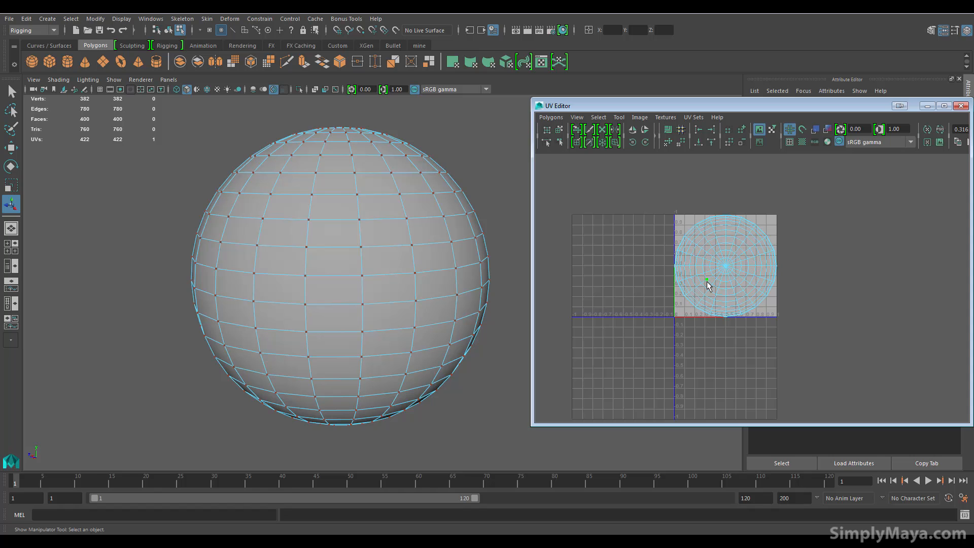
{"action": "right_click_drag", "start_coordinate": [708, 286], "coordinate": [726, 275]}
{"action": "key", "text": "w"}
{"action": "left_click_drag", "start_coordinate": [723, 268], "coordinate": [618, 268]}
Select the top cap's UV shell and move it into the tile below the bottom cap's shell
{"action": "left_click_drag", "start_coordinate": [350, 406], "coordinate": [337, 362], "text": "alt"}
{"action": "middle_click_drag", "start_coordinate": [337, 362], "coordinate": [326, 382], "text": "alt"}
{"action": "left_click", "coordinate": [720, 270]}
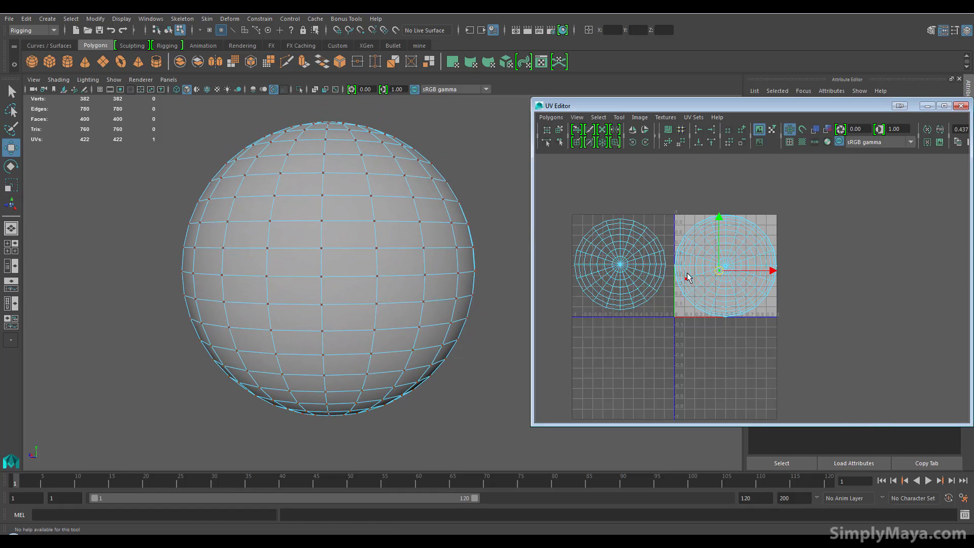
{"action": "right_click_drag", "start_coordinate": [721, 268], "coordinate": [753, 260], "text": "ctrl"}
{"action": "left_click_drag", "start_coordinate": [726, 266], "coordinate": [624, 372]}
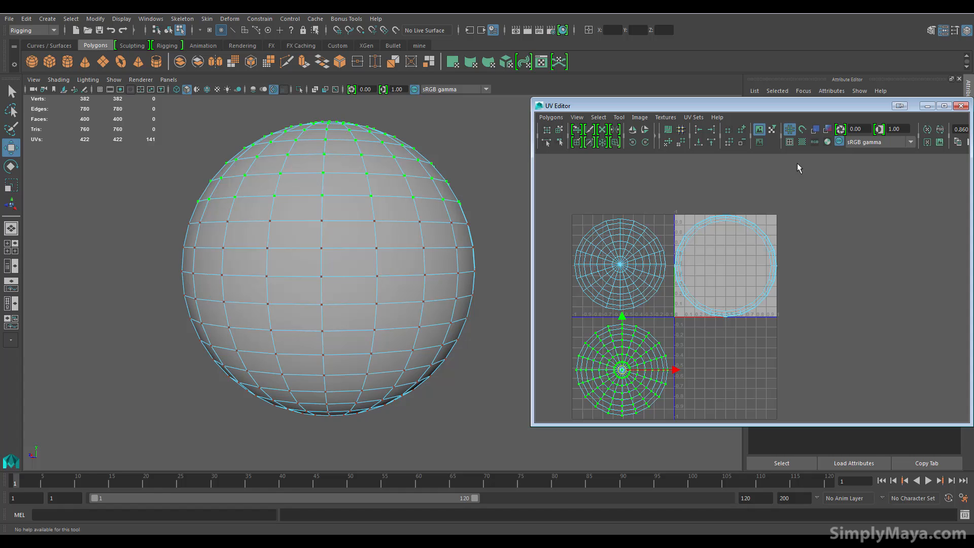
Turn the checker pattern display back on and check it on the sphere's caps and middle band
{"action": "left_click", "coordinate": [802, 142]}
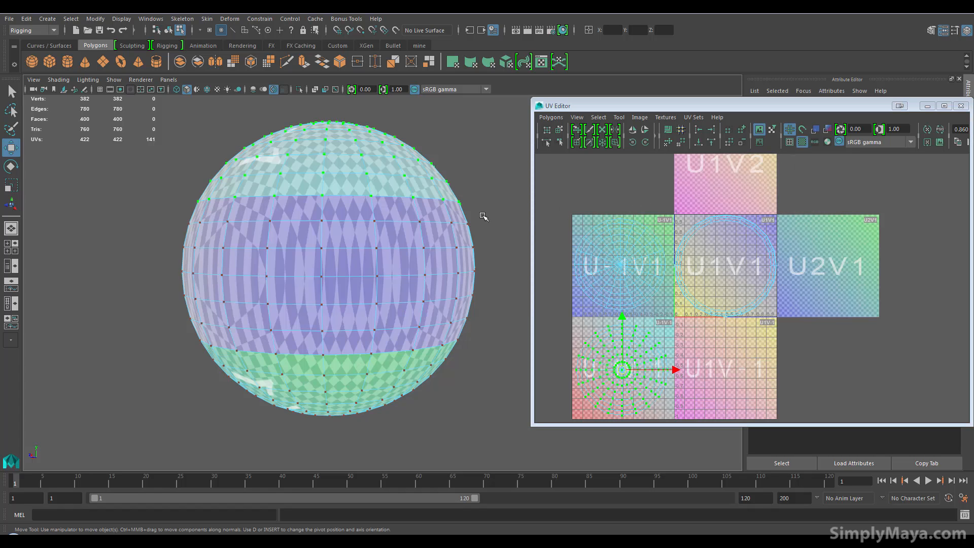
{"action": "left_click_drag", "start_coordinate": [390, 228], "coordinate": [374, 175], "text": "alt"}
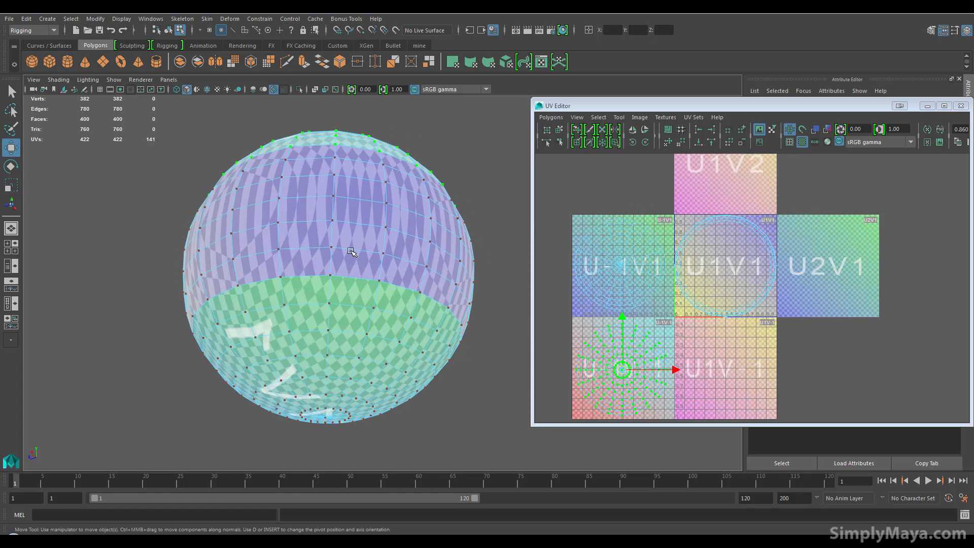
Turn off the checker pattern display and select the UV shell of the sphere's middle band
{"action": "left_click_drag", "start_coordinate": [348, 238], "coordinate": [362, 276], "text": "alt"}
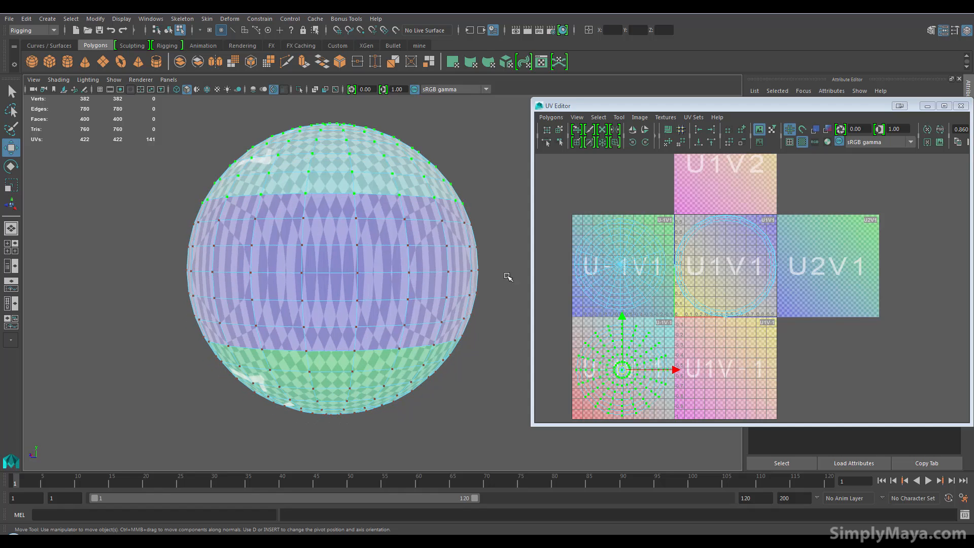
{"action": "left_click", "coordinate": [803, 144]}
{"action": "middle_click_drag", "start_coordinate": [720, 303], "coordinate": [703, 263], "text": "alt"}
{"action": "right_click_drag", "start_coordinate": [749, 257], "coordinate": [812, 260], "text": "alt"}
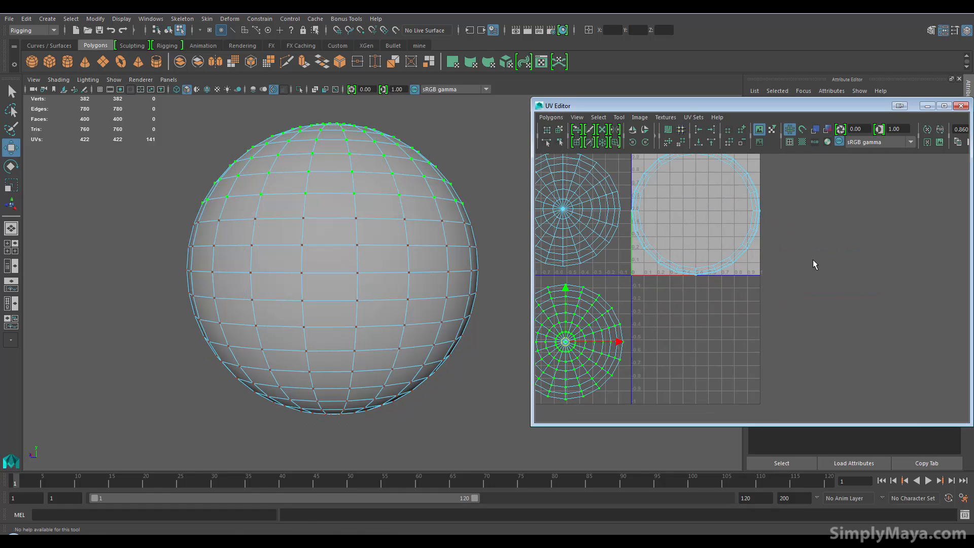
{"action": "middle_click_drag", "start_coordinate": [813, 265], "coordinate": [811, 320], "text": "alt"}
{"action": "middle_click_drag", "start_coordinate": [660, 245], "coordinate": [666, 246], "text": "alt"}
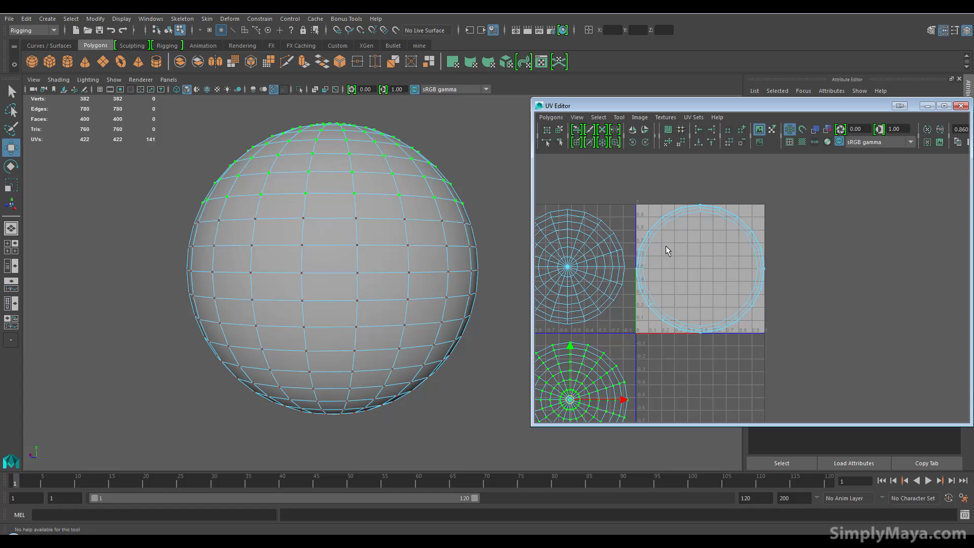
{"action": "right_click_drag", "start_coordinate": [666, 225], "coordinate": [639, 197]}
{"action": "left_click_drag", "start_coordinate": [637, 193], "coordinate": [802, 352]}
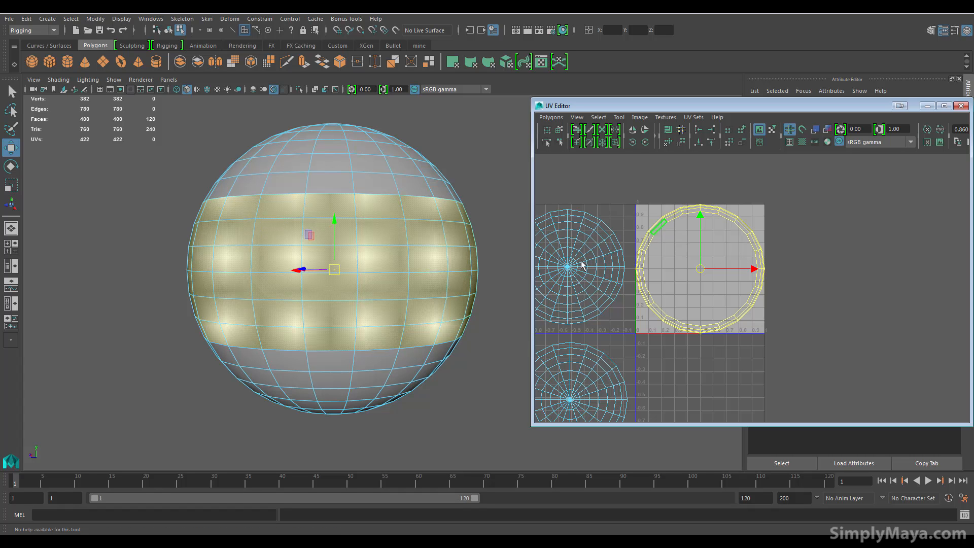
Apply a cylindrical UV projection to the faces of the sphere's middle band
{"action": "key", "text": "space"}
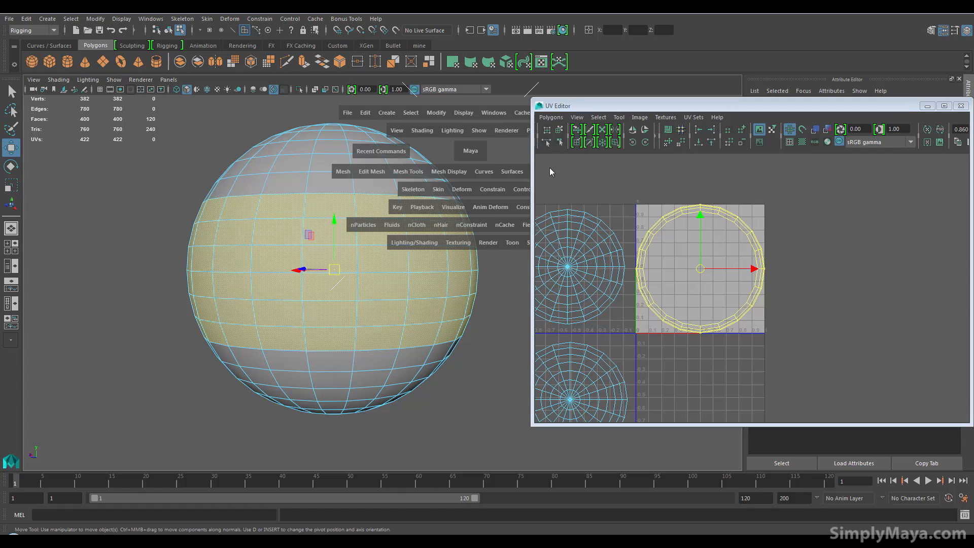
{"action": "key", "text": "space"}
{"action": "left_click_drag", "start_coordinate": [300, 184], "coordinate": [353, 228]}
{"action": "left_click_drag", "start_coordinate": [388, 262], "coordinate": [471, 275], "text": "alt"}
{"action": "scroll", "coordinate": [390, 288], "scroll_direction": "down", "scroll_amount": 4}
{"action": "left_click_drag", "start_coordinate": [360, 288], "coordinate": [327, 291], "text": "alt"}
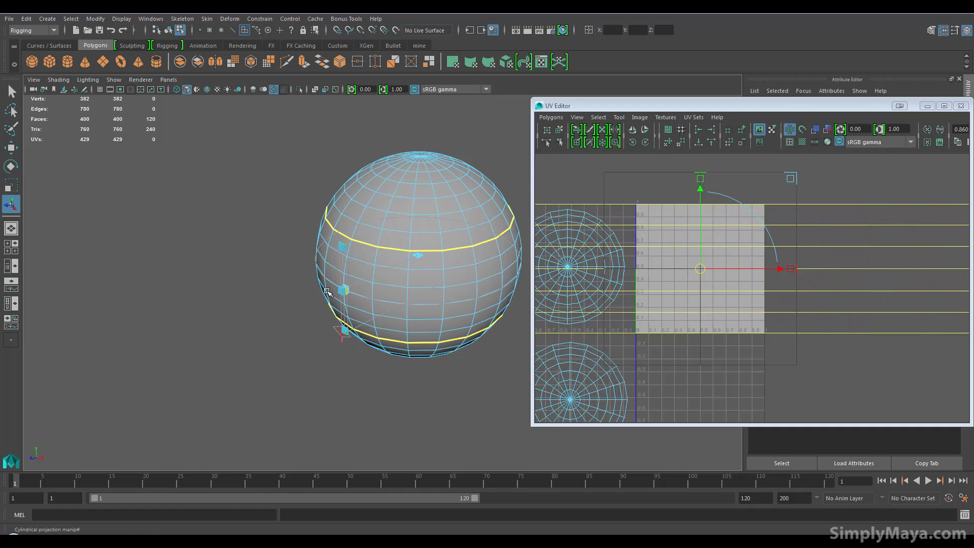
Scale the middle band's projected UV shell down uniformly about its centre
{"action": "scroll", "coordinate": [730, 301], "scroll_direction": "down", "scroll_amount": 10}
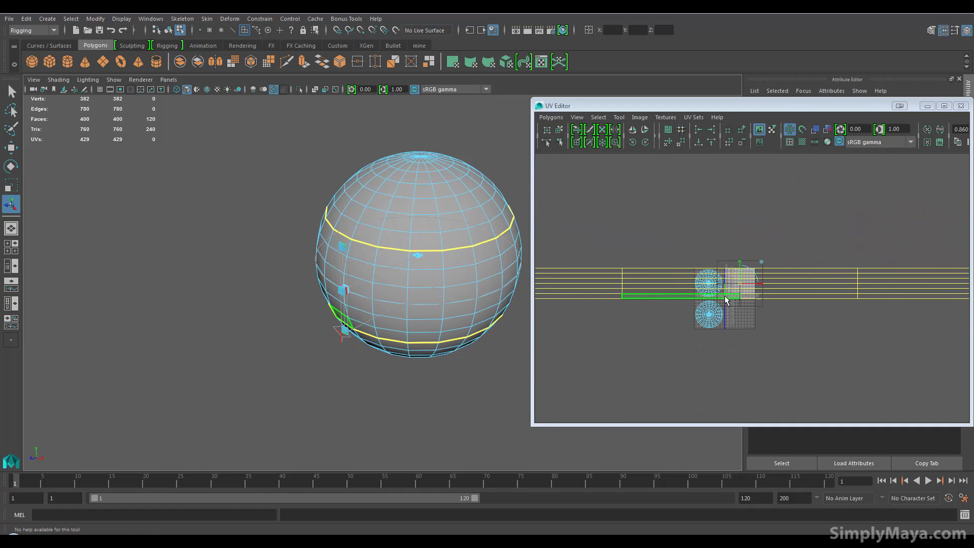
{"action": "scroll", "coordinate": [724, 296], "scroll_direction": "down", "scroll_amount": 2}
{"action": "scroll", "coordinate": [720, 302], "scroll_direction": "up", "scroll_amount": 6}
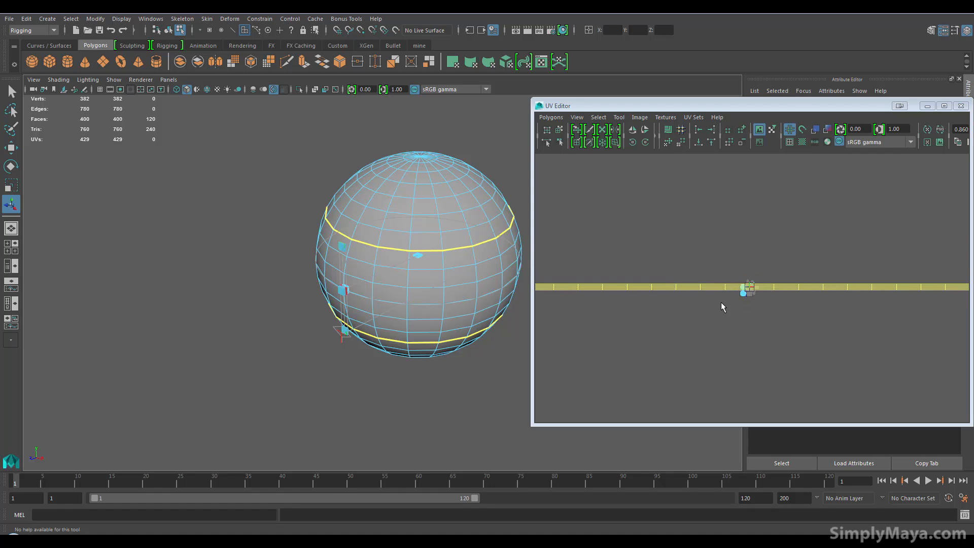
{"action": "scroll", "coordinate": [720, 302], "scroll_direction": "up", "scroll_amount": 1}
{"action": "middle_click_drag", "start_coordinate": [737, 293], "coordinate": [728, 275], "text": "alt"}
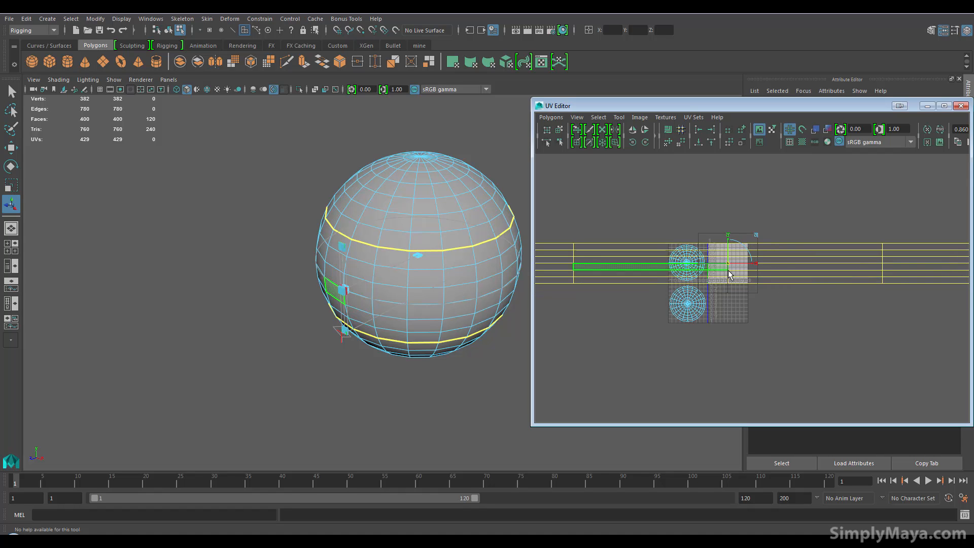
{"action": "key", "text": "r"}
{"action": "left_click_drag", "start_coordinate": [728, 263], "coordinate": [686, 278]}
{"action": "middle_click_drag", "start_coordinate": [693, 292], "coordinate": [705, 277], "text": "alt"}
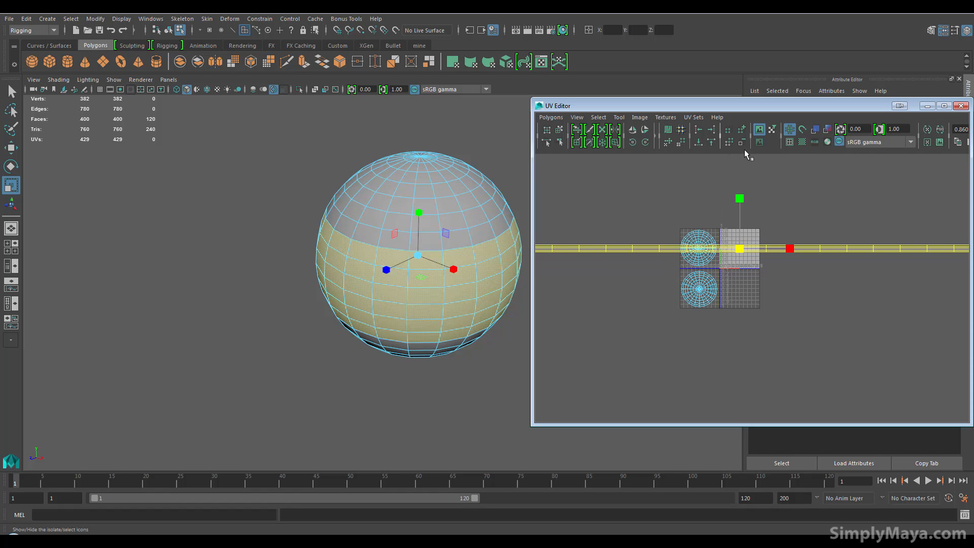
Turn on the checker pattern display and examine the distortion on the sphere's middle band up close
{"action": "left_click", "coordinate": [801, 142]}
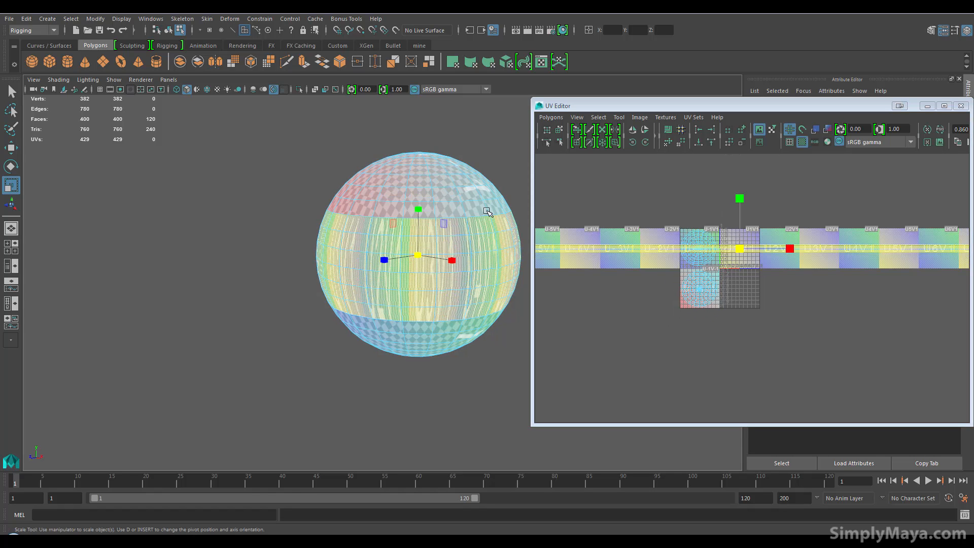
{"action": "right_click_drag", "start_coordinate": [366, 255], "coordinate": [441, 249], "text": "alt"}
{"action": "left_click", "coordinate": [787, 252]}
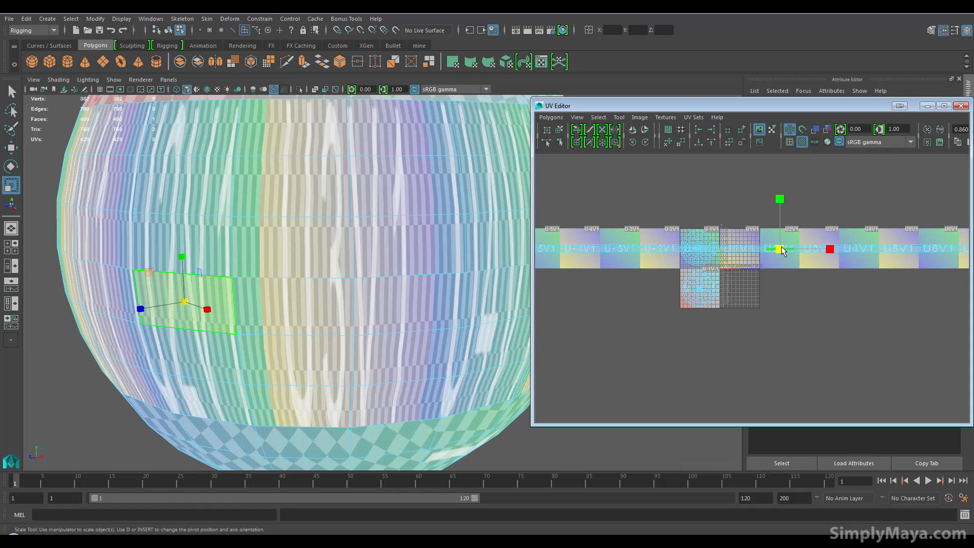
{"action": "mouse_move", "coordinate": [832, 249]}
{"action": "left_mouse_down"}
{"action": "mouse_move", "coordinate": [686, 254]}
{"action": "mouse_move", "coordinate": [828, 253]}
{"action": "left_mouse_up"}
{"action": "scroll", "coordinate": [695, 274], "scroll_direction": "up", "scroll_amount": 5}
{"action": "scroll", "coordinate": [695, 277], "scroll_direction": "down", "scroll_amount": 3}
{"action": "left_click_drag", "start_coordinate": [801, 287], "coordinate": [911, 297]}
{"action": "key", "text": "ctrl+z"}
{"action": "key", "text": "ctrl+z"}
{"action": "key", "text": "ctrl+z"}
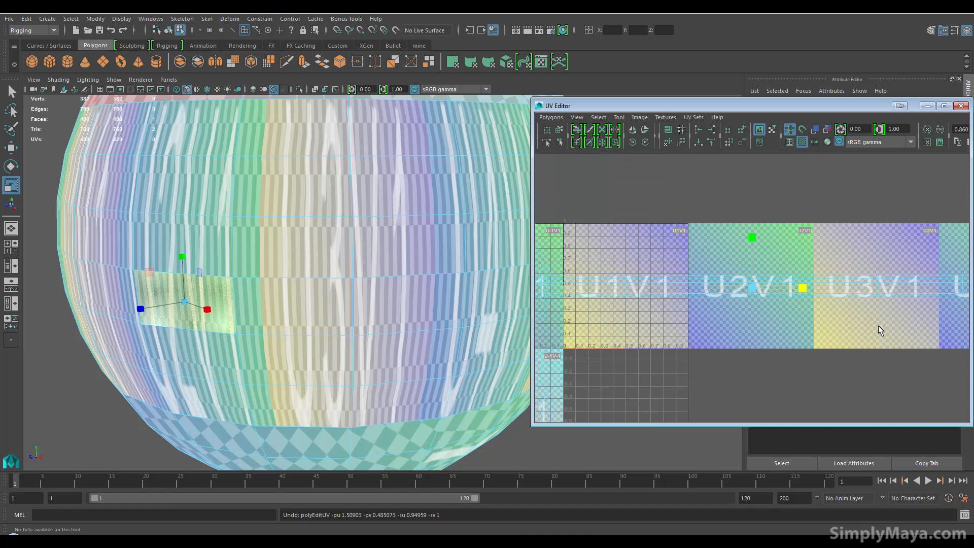
{"action": "right_click_drag", "start_coordinate": [763, 297], "coordinate": [761, 265]}
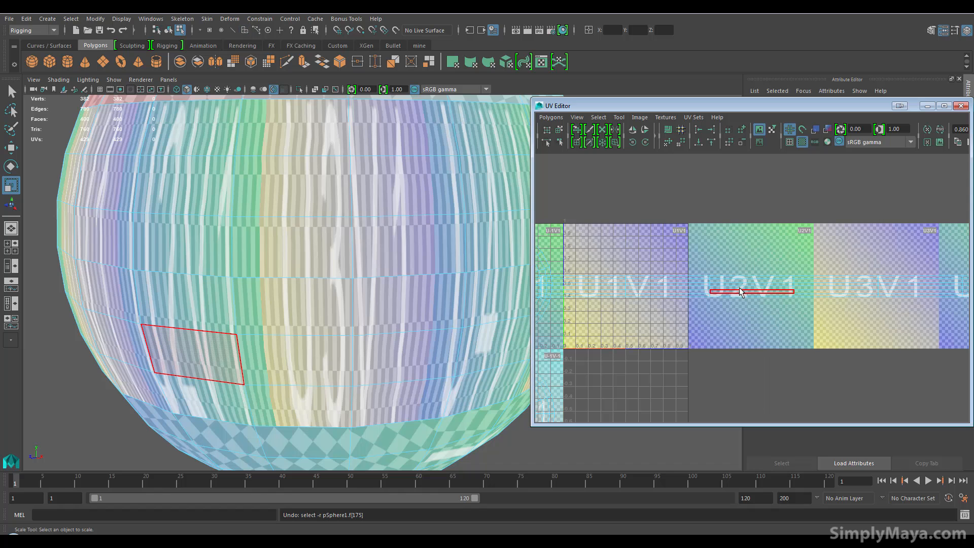
{"action": "left_click", "coordinate": [746, 291]}
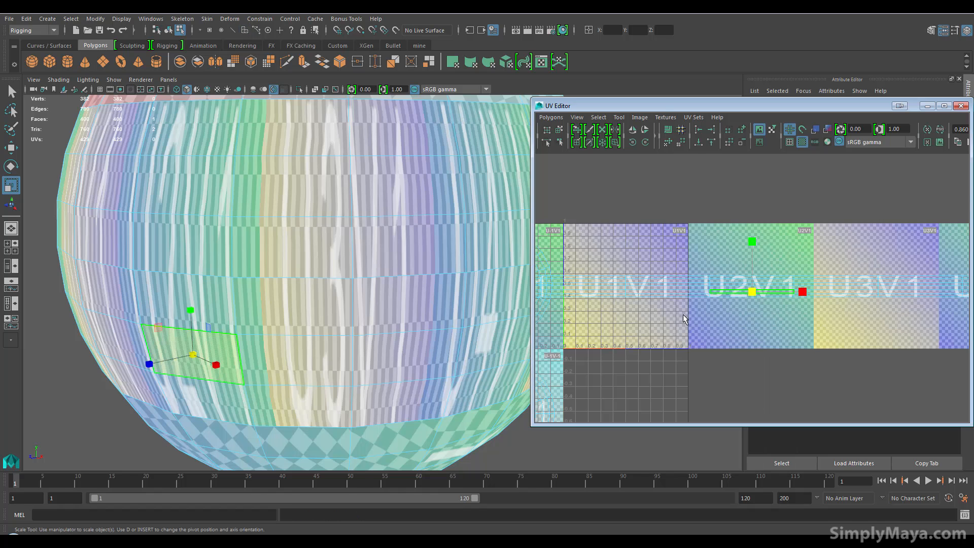
Select the middle band's entire UV shell and scale it horizontally to fit inside the U1V1 tile
{"action": "scroll", "coordinate": [709, 299], "scroll_direction": "down", "scroll_amount": 6}
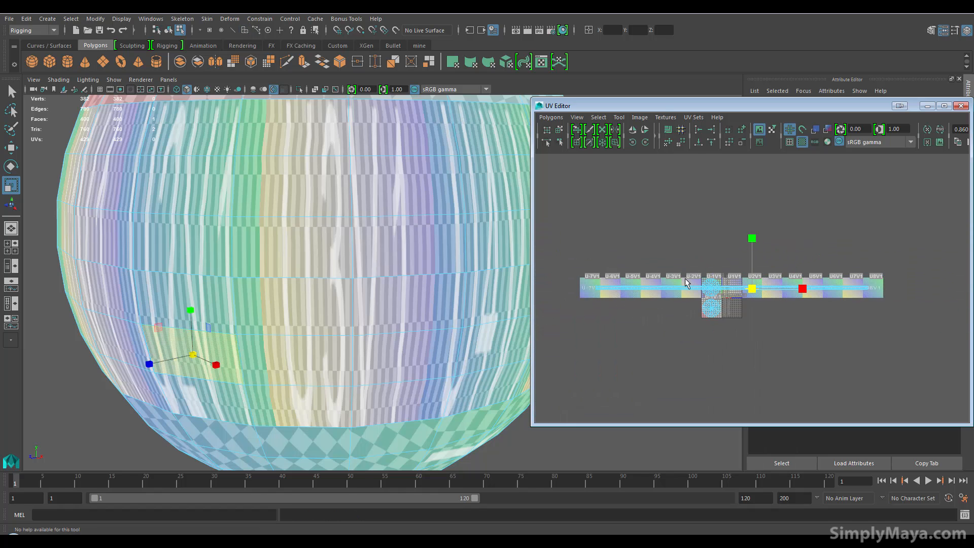
{"action": "left_click", "coordinate": [677, 286]}
{"action": "left_click_drag", "start_coordinate": [784, 289], "coordinate": [738, 299]}
{"action": "right_click_drag", "start_coordinate": [711, 305], "coordinate": [962, 338], "text": "alt"}
{"action": "middle_click_drag", "start_coordinate": [683, 312], "coordinate": [807, 257], "text": "alt"}
{"action": "right_click_drag", "start_coordinate": [599, 312], "coordinate": [776, 380], "text": "alt"}
{"action": "mouse_move", "coordinate": [785, 268]}
{"action": "middle_mouse_down", "text": "alt"}
{"action": "mouse_move", "coordinate": [763, 360]}
{"action": "mouse_move", "coordinate": [776, 384]}
{"action": "middle_mouse_up", "text": "alt"}
{"action": "left_click_drag", "start_coordinate": [753, 290], "coordinate": [739, 298]}
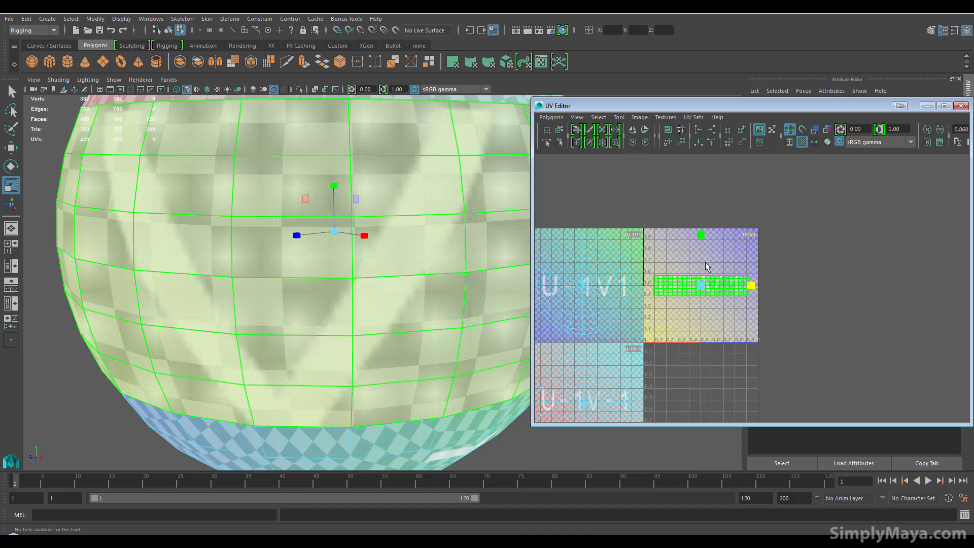
Scale the middle band's UV shell down vertically to even out its checker proportions
{"action": "left_click", "coordinate": [652, 233]}
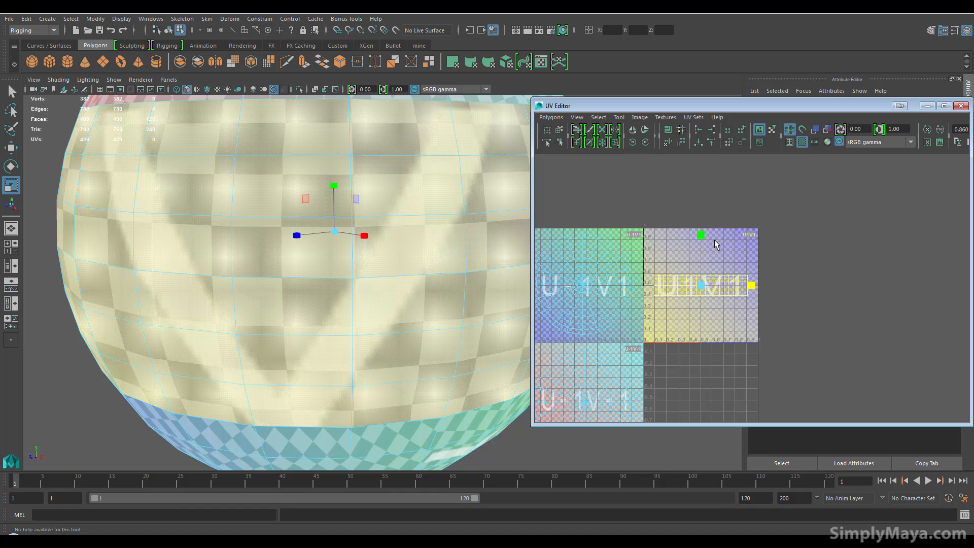
{"action": "left_click_drag", "start_coordinate": [700, 235], "coordinate": [698, 250]}
{"action": "middle_click_drag", "start_coordinate": [664, 303], "coordinate": [671, 294], "text": "alt"}
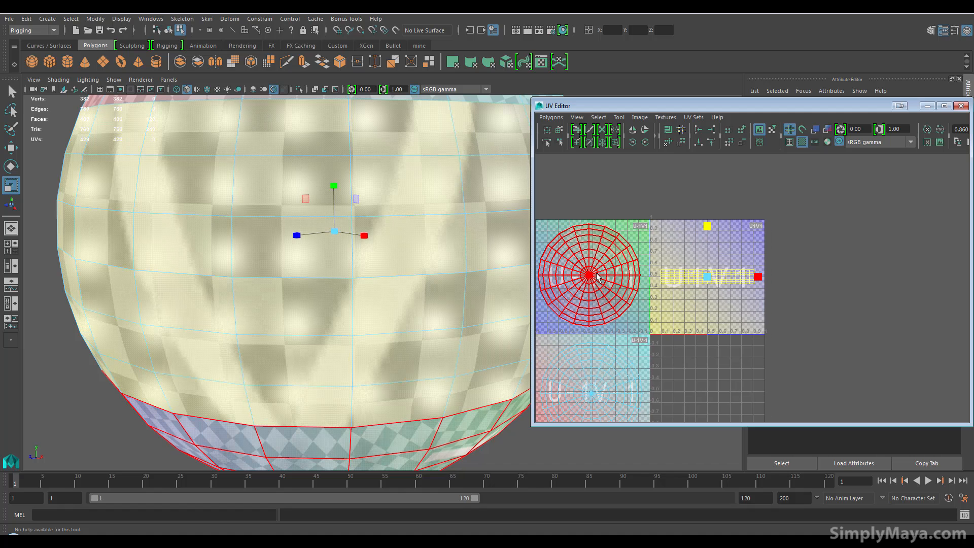
Scale the bottom cap's UV shell down uniformly and move it below the band's shell in the U1V1 tile
{"action": "left_click", "coordinate": [592, 276]}
{"action": "left_click_drag", "start_coordinate": [589, 277], "coordinate": [559, 278]}
{"action": "middle_click_drag", "start_coordinate": [381, 406], "coordinate": [374, 332], "text": "alt"}
{"action": "left_click_drag", "start_coordinate": [338, 374], "coordinate": [337, 360], "text": "alt"}
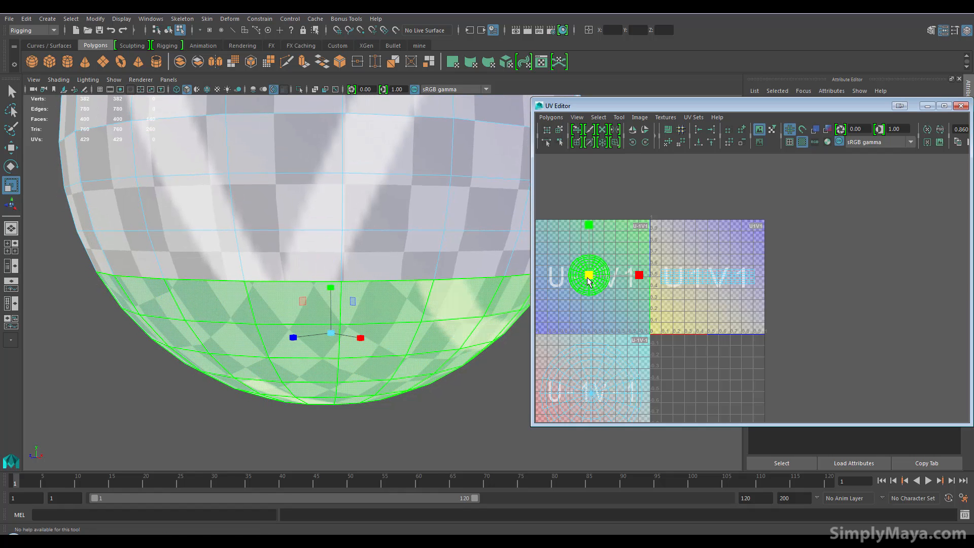
{"action": "key", "text": "w"}
{"action": "left_click_drag", "start_coordinate": [589, 275], "coordinate": [706, 310]}
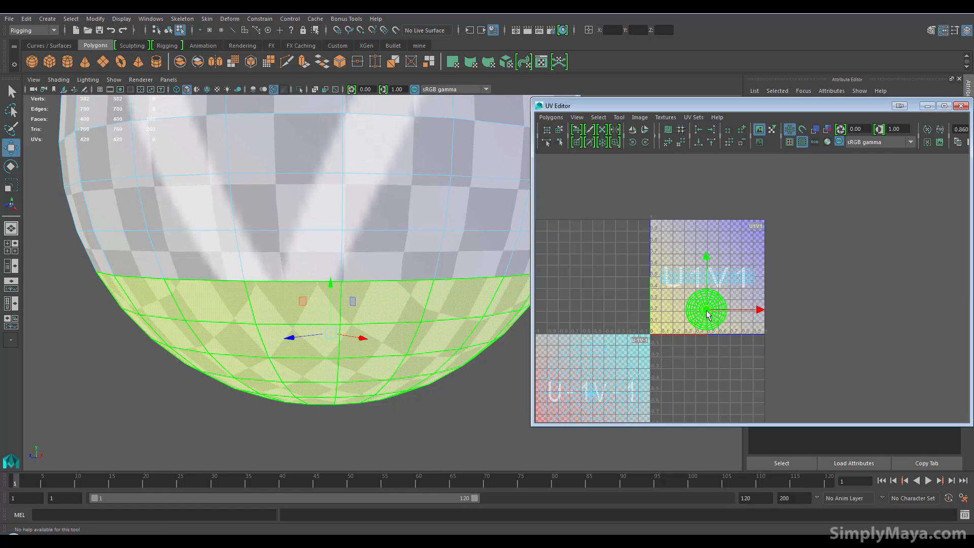
Scale the top cap's UV shell down and place it above the band's shell in the U1V1 tile
{"action": "left_click", "coordinate": [598, 395]}
{"action": "left_click_drag", "start_coordinate": [594, 397], "coordinate": [706, 246]}
{"action": "key", "text": "r"}
{"action": "key", "text": "w"}
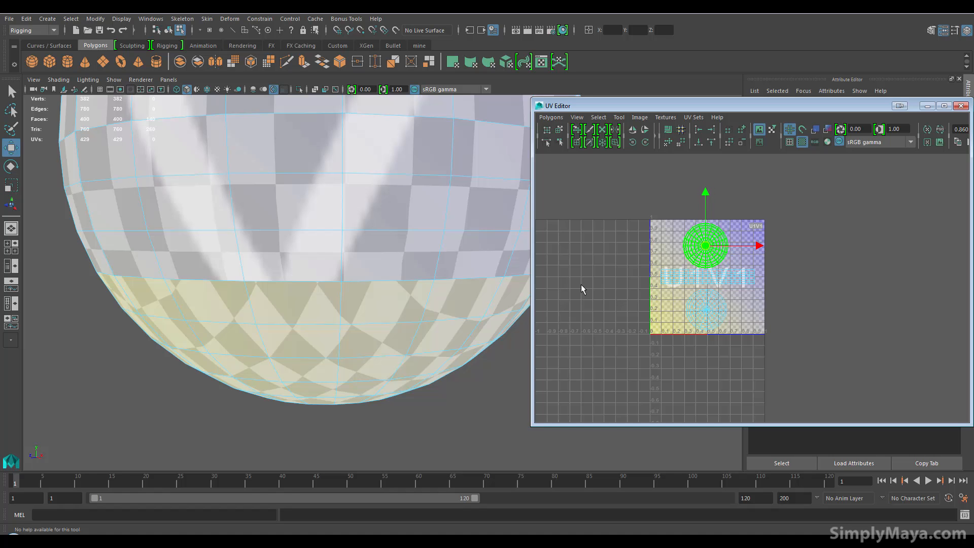
Examine the checker size and distortion on both caps and along their seams with the middle band
{"action": "middle_click_drag", "start_coordinate": [376, 315], "coordinate": [385, 429], "text": "alt"}
{"action": "middle_click_drag", "start_coordinate": [398, 305], "coordinate": [372, 372], "text": "alt"}
{"action": "left_click_drag", "start_coordinate": [372, 371], "coordinate": [359, 356], "text": "alt"}
{"action": "middle_click_drag", "start_coordinate": [347, 314], "coordinate": [358, 357], "text": "alt"}
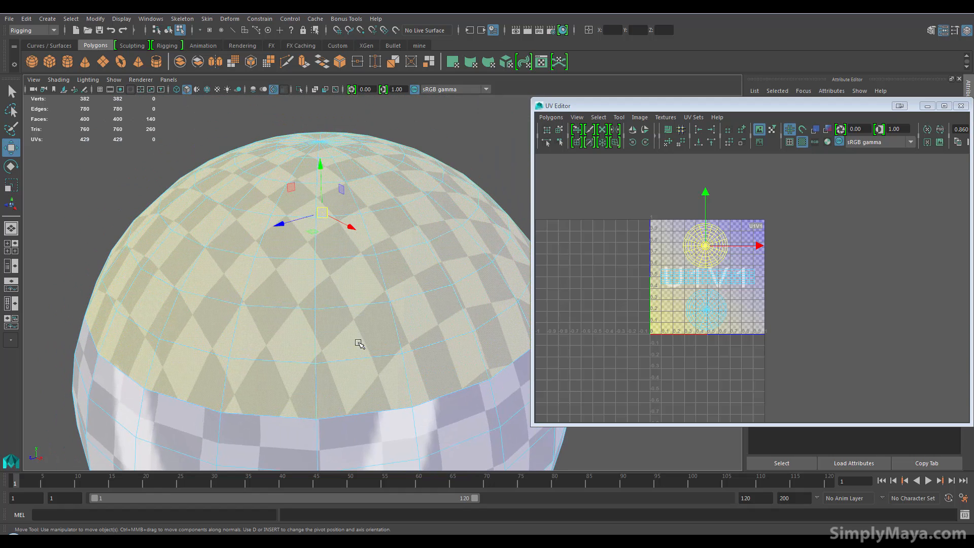
{"action": "left_click_drag", "start_coordinate": [362, 354], "coordinate": [368, 252], "text": "alt"}
{"action": "middle_click_drag", "start_coordinate": [303, 313], "coordinate": [304, 237], "text": "alt"}
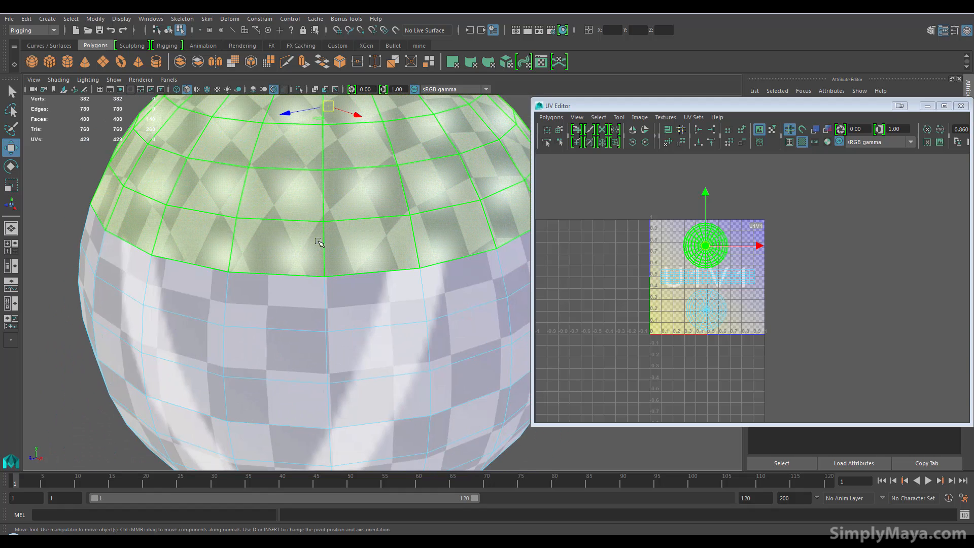
Select all three UV shells in the U1V1 tile and unfold them
{"action": "left_click", "coordinate": [705, 245]}
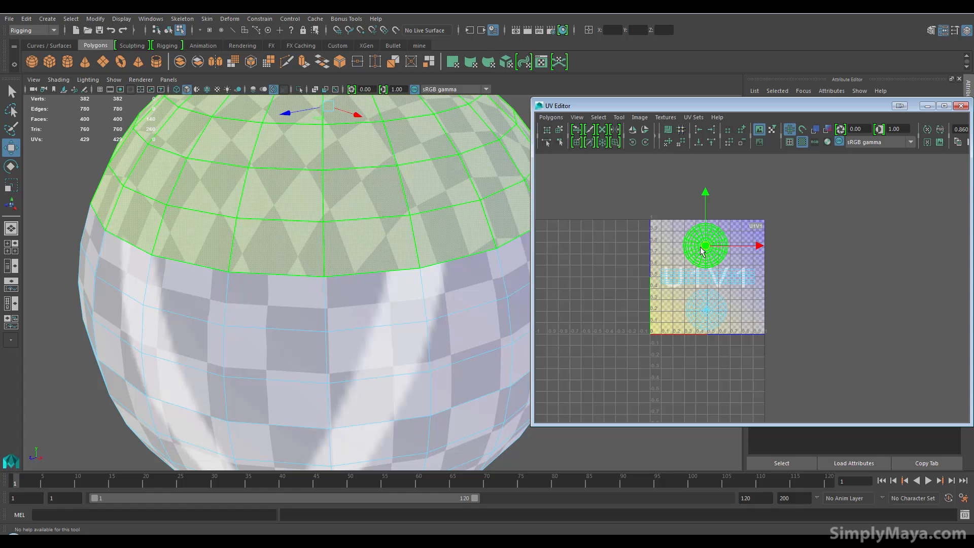
{"action": "left_click_drag", "start_coordinate": [649, 211], "coordinate": [804, 361]}
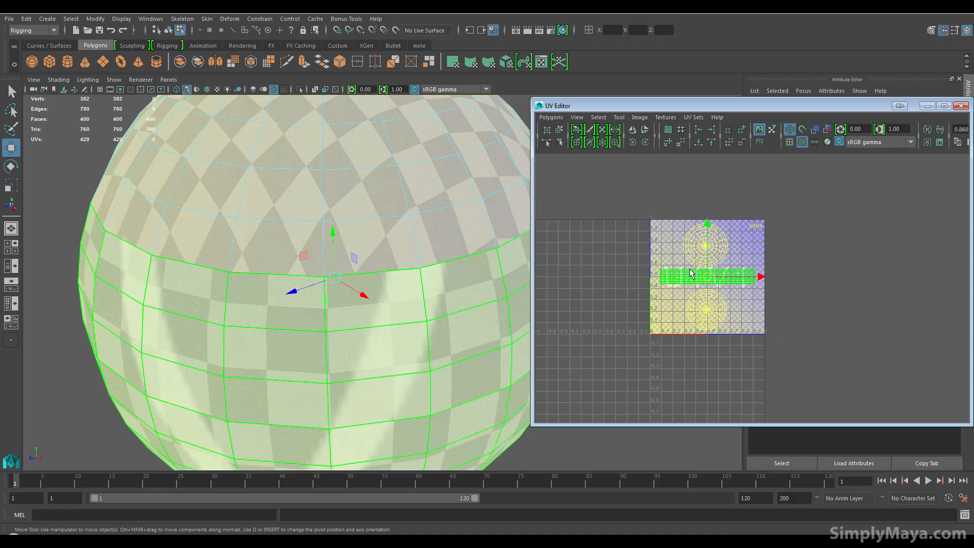
{"action": "left_click", "coordinate": [559, 118]}
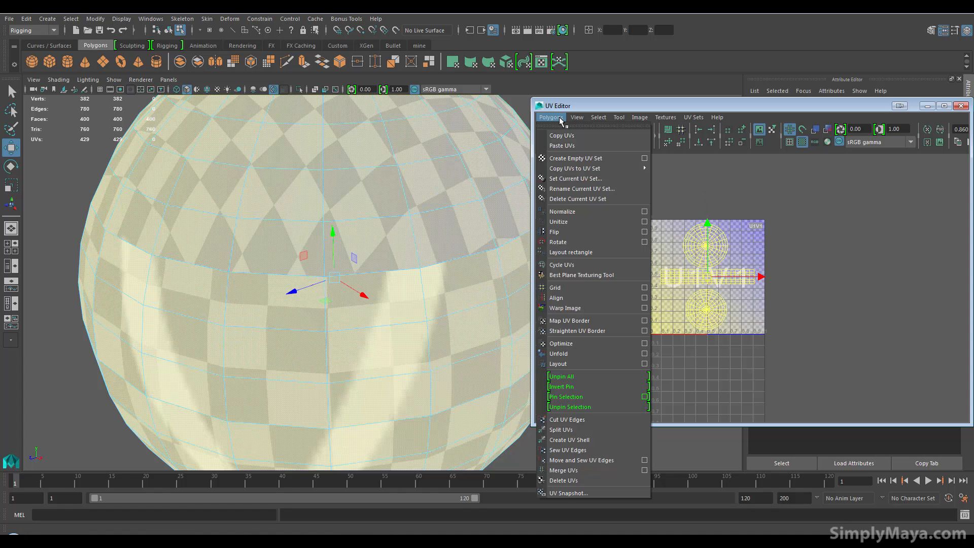
{"action": "left_click", "coordinate": [579, 349]}
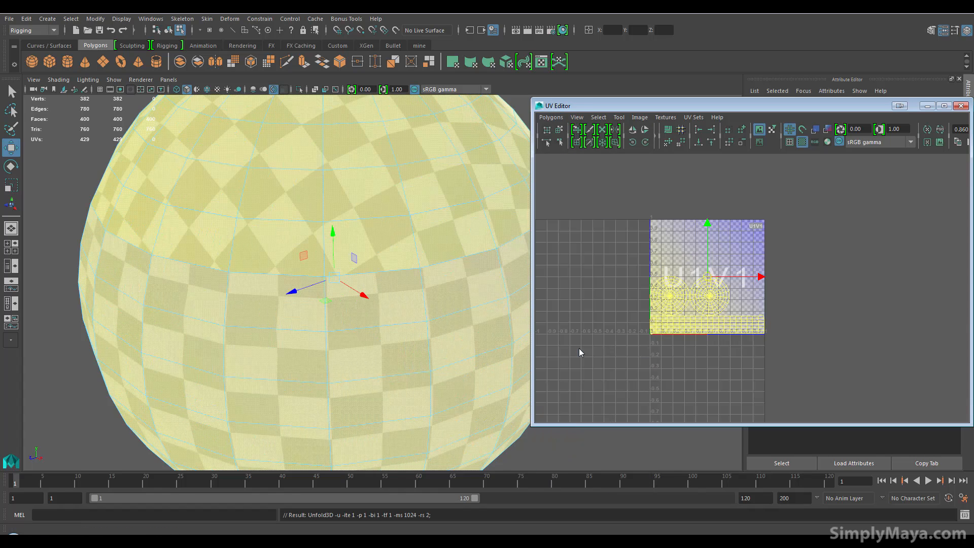
Examine the unfolded checker pattern around the sphere and the shells' new layout in the U1V1 tile
{"action": "left_click_drag", "start_coordinate": [342, 185], "coordinate": [383, 268], "text": "alt"}
{"action": "left_click_drag", "start_coordinate": [367, 367], "coordinate": [484, 365], "text": "alt"}
{"action": "right_click_drag", "start_coordinate": [695, 377], "coordinate": [785, 359], "text": "alt"}
{"action": "middle_click_drag", "start_coordinate": [785, 359], "coordinate": [822, 297], "text": "alt"}
{"action": "right_click_drag", "start_coordinate": [696, 381], "coordinate": [764, 382], "text": "alt"}
{"action": "middle_click_drag", "start_coordinate": [768, 272], "coordinate": [763, 328], "text": "alt"}
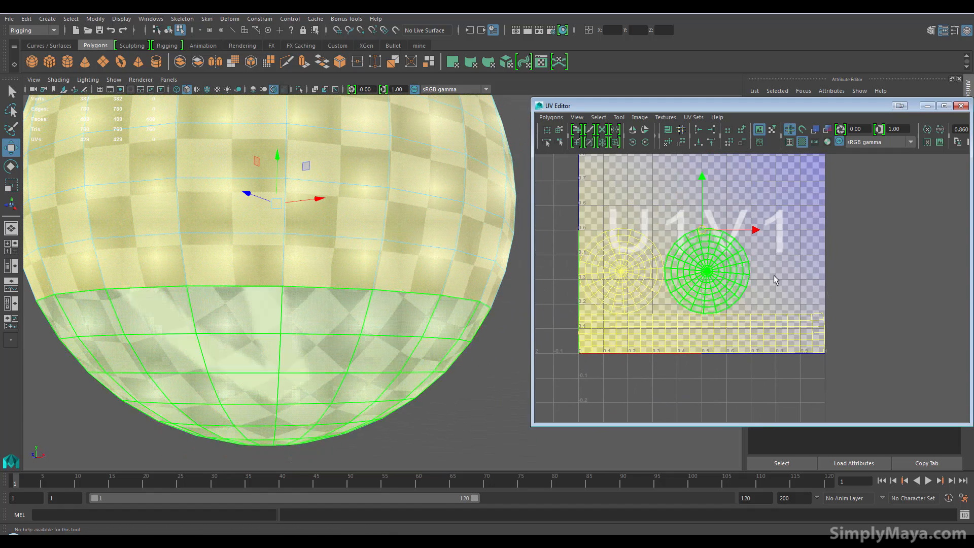
Turn off the checker pattern display and select the middle band's UV shell
{"action": "left_click", "coordinate": [802, 142]}
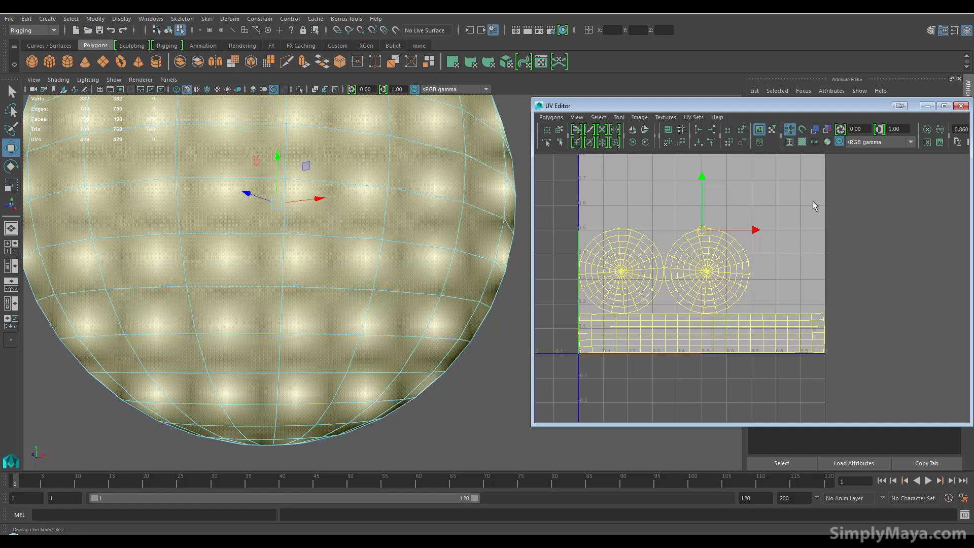
{"action": "middle_click_drag", "start_coordinate": [803, 238], "coordinate": [815, 241], "text": "alt"}
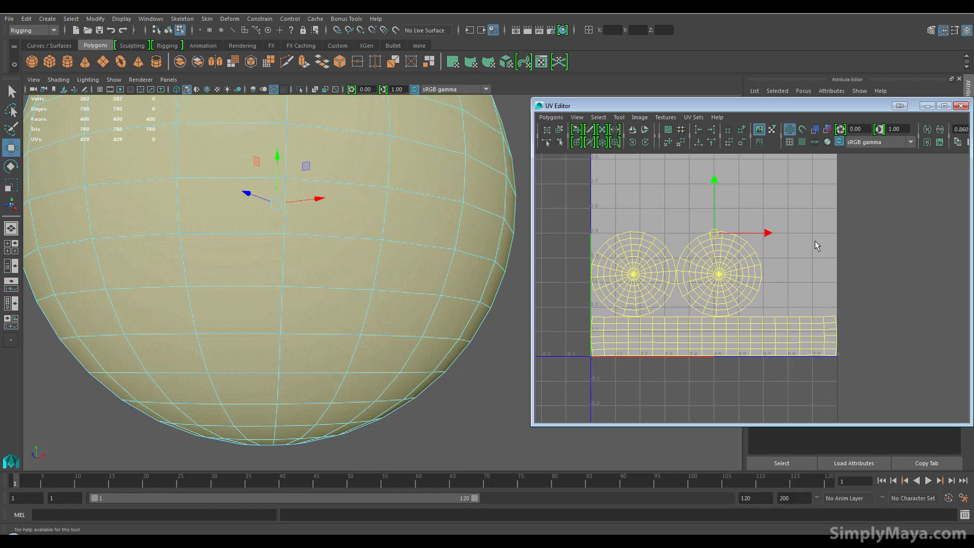
{"action": "left_click", "coordinate": [680, 339]}
{"action": "key", "text": "f"}
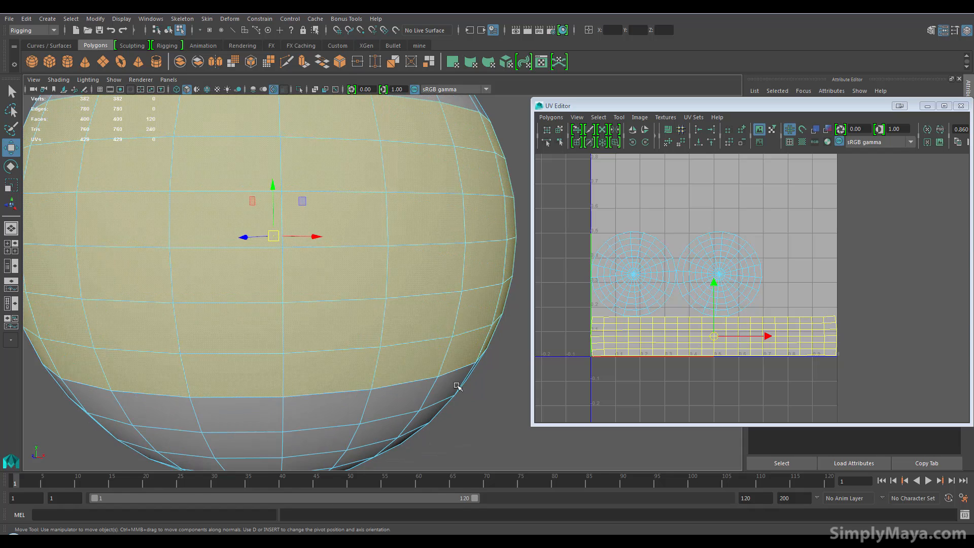
Select the bottom cap's UV shell and turn on the texture border display to check the seams on the sphere
{"action": "left_click", "coordinate": [723, 281]}
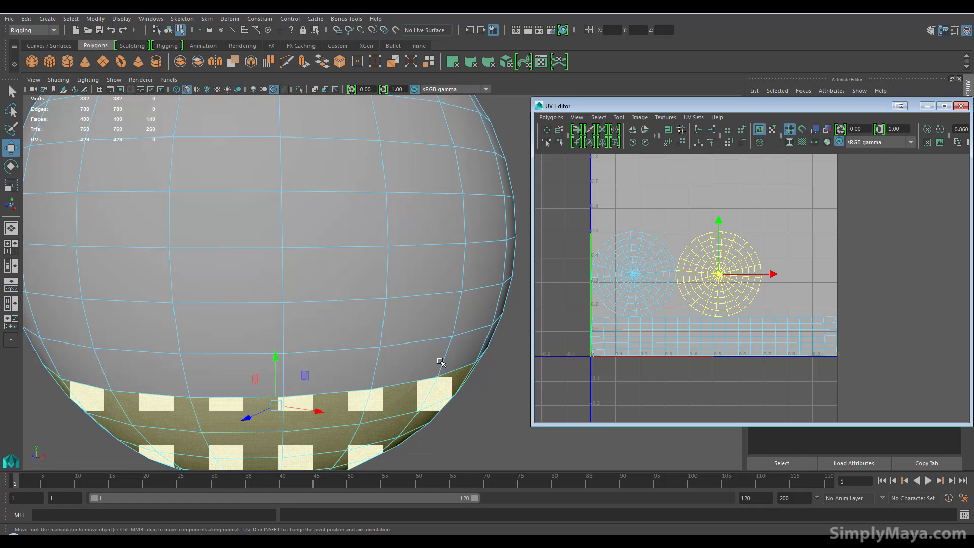
{"action": "key", "text": "f"}
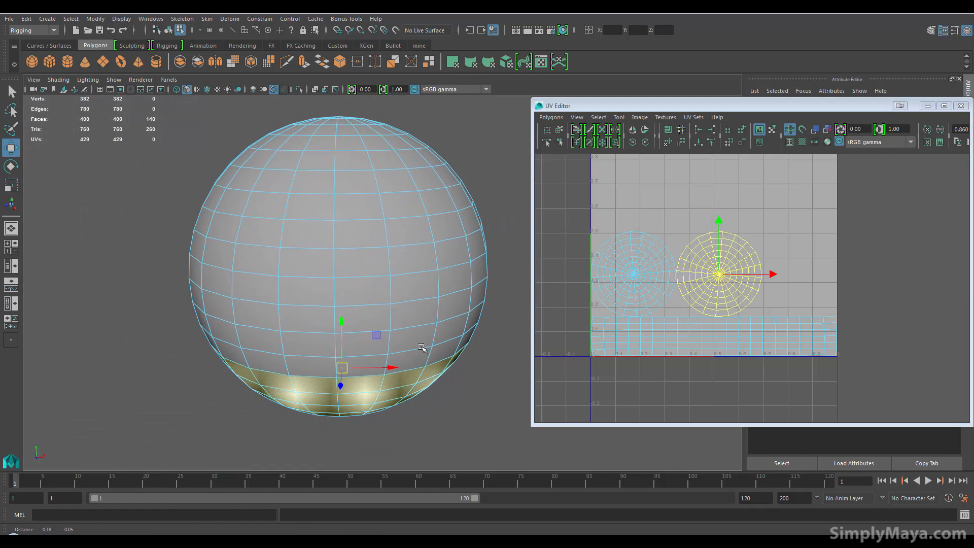
{"action": "left_click", "coordinate": [790, 143]}
{"action": "left_click_drag", "start_coordinate": [221, 349], "coordinate": [280, 337], "text": "alt"}
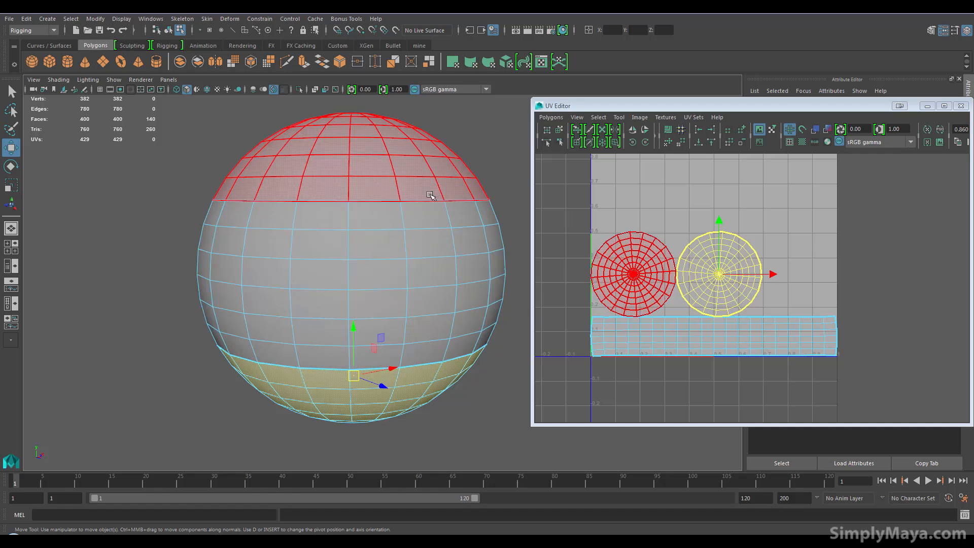
{"action": "left_click_drag", "start_coordinate": [210, 405], "coordinate": [164, 409], "text": "alt"}
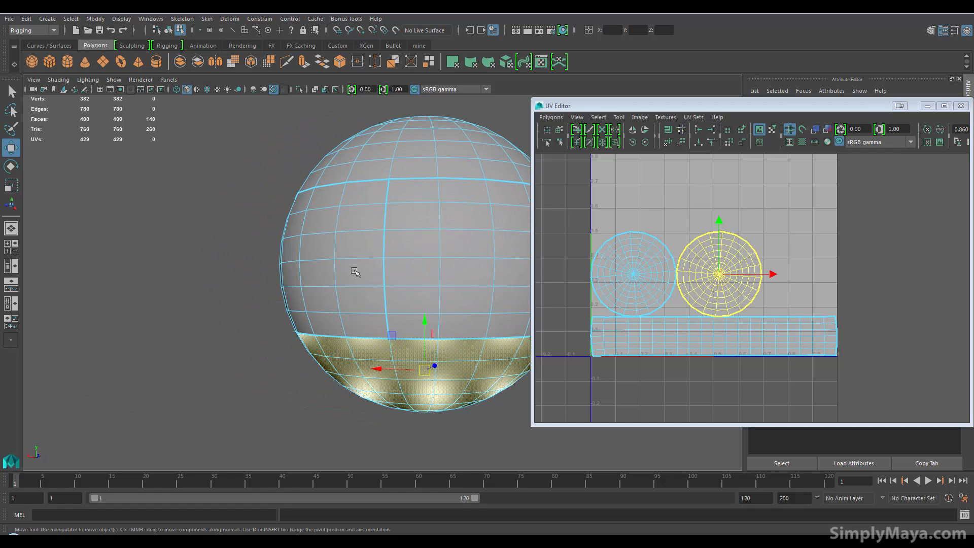
{"action": "middle_click_drag", "start_coordinate": [367, 363], "coordinate": [219, 346], "text": "alt"}
{"action": "left_click_drag", "start_coordinate": [308, 385], "coordinate": [337, 390], "text": "alt"}
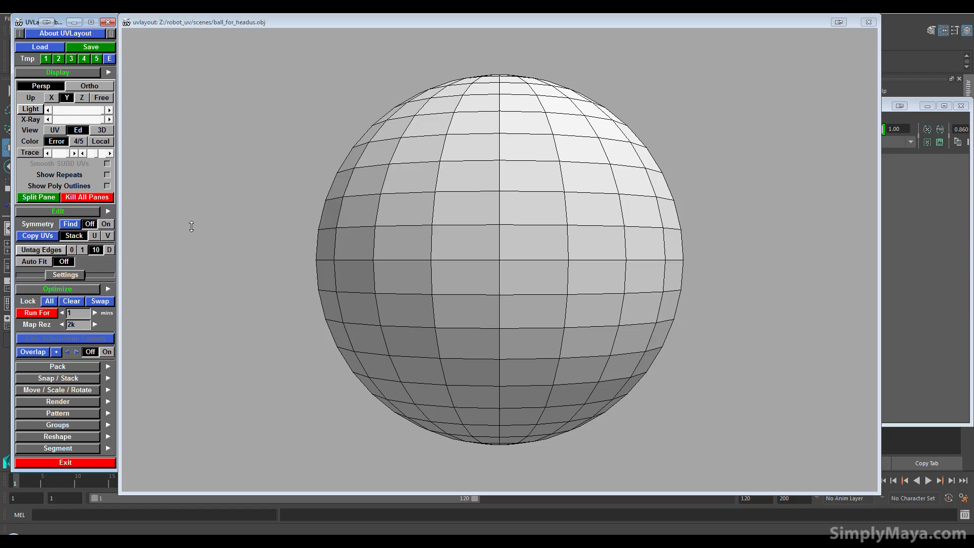
Switch to UVLayout and define the sphere's symmetry from an edge on its equator
{"action": "left_click", "coordinate": [71, 226]}
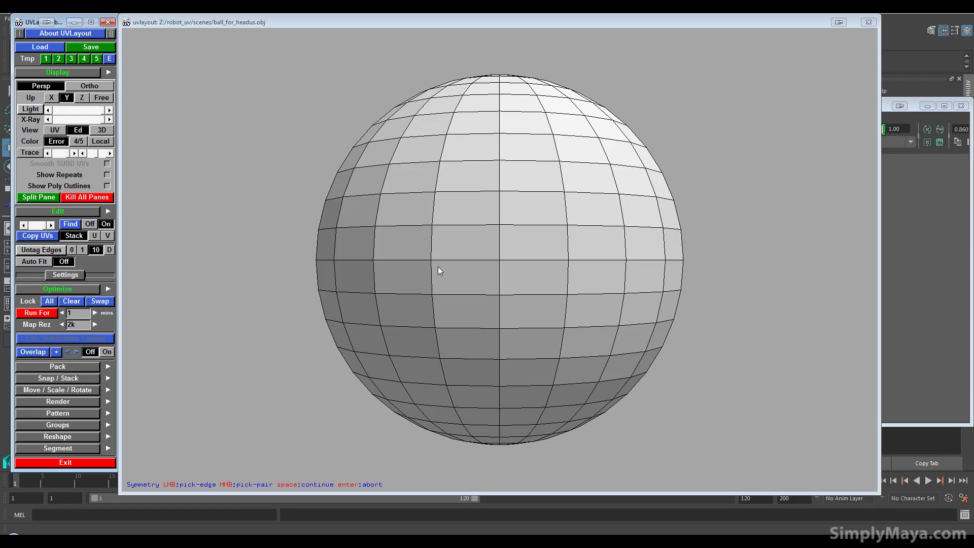
{"action": "left_click", "coordinate": [471, 260]}
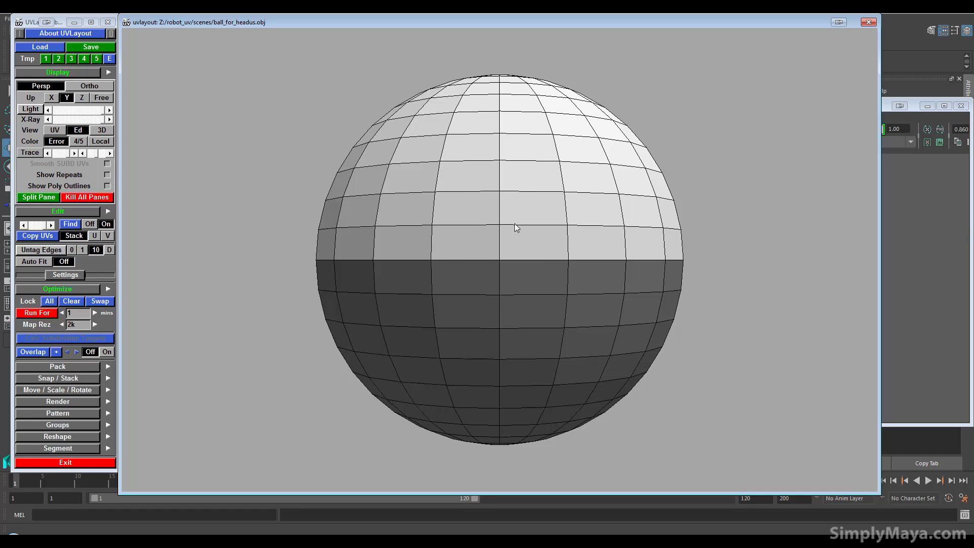
Mark the two mirrored cap edge loops and the middle band's vertical seam as cuts, and split the sphere into shells
{"action": "key", "text": "c"}
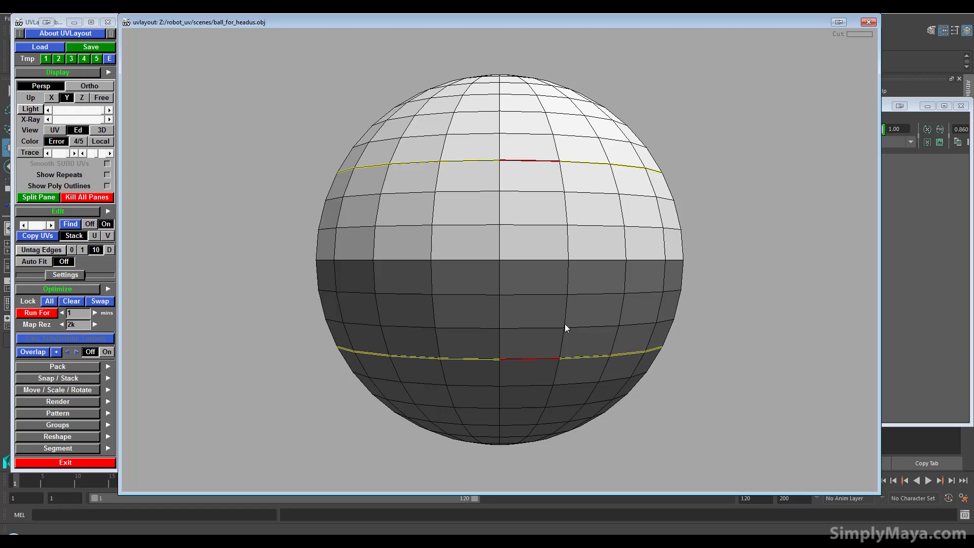
{"action": "key", "text": "c"}
{"action": "key", "text": "Return"}
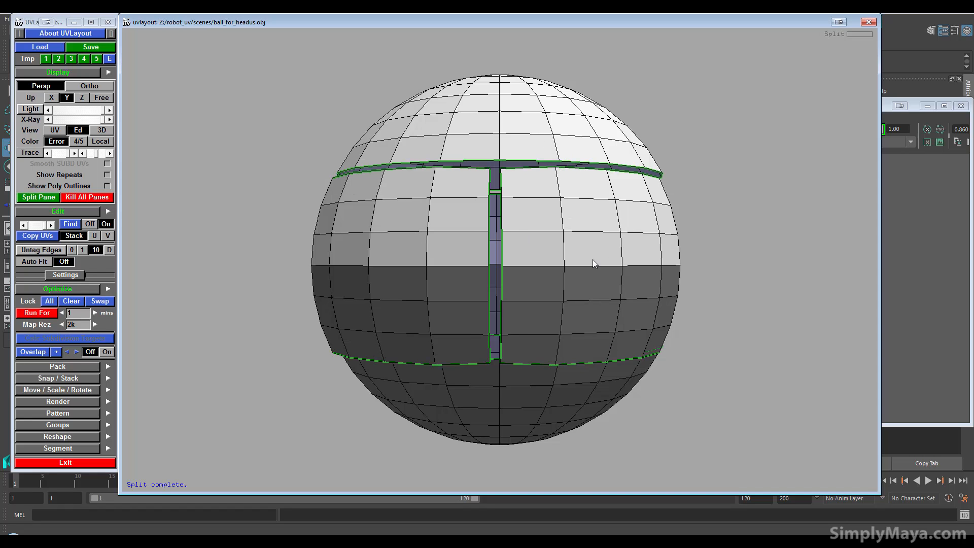
Drop all the split shells into UV space and flatten them
{"action": "key", "text": "d"}
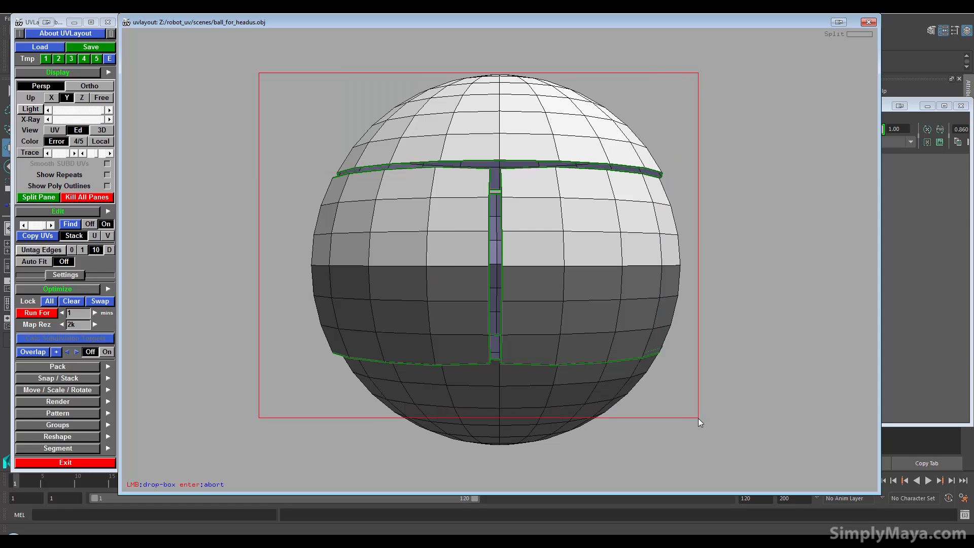
{"action": "left_click", "coordinate": [61, 132]}
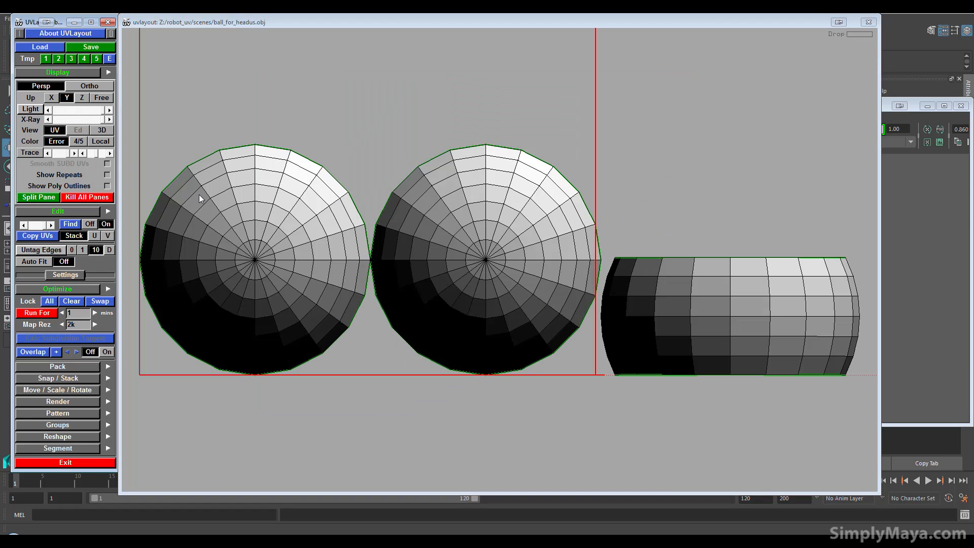
{"action": "right_click_drag", "start_coordinate": [450, 247], "coordinate": [451, 280]}
{"action": "key", "text": "f"}
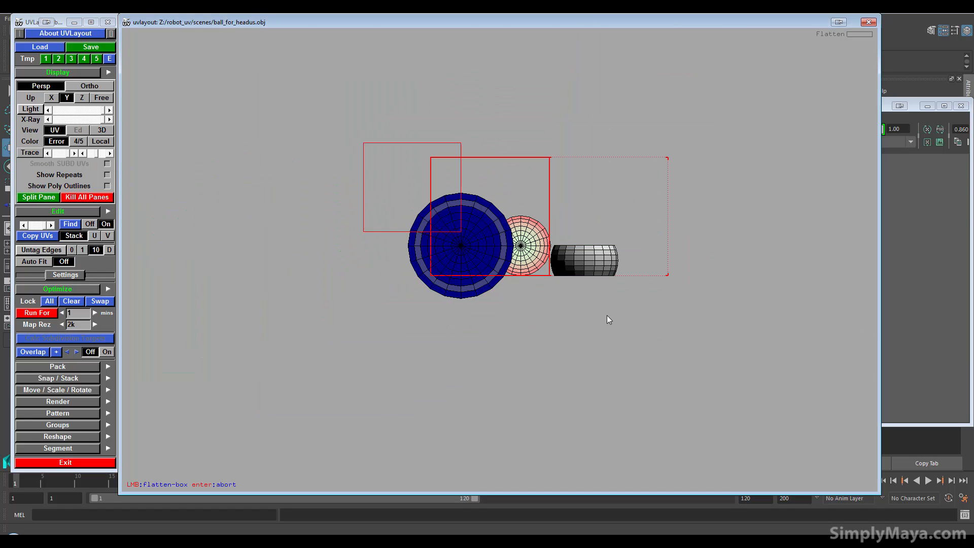
{"action": "key", "text": "r"}
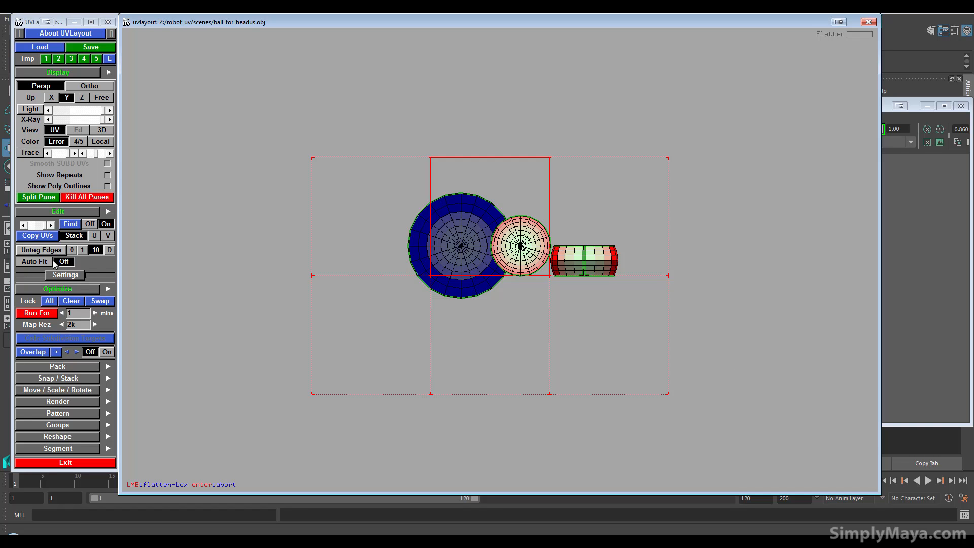
Run the optimizer on the flattened shells and copy the optimized cap's UVs to its symmetric counterpart
{"action": "left_click", "coordinate": [47, 312]}
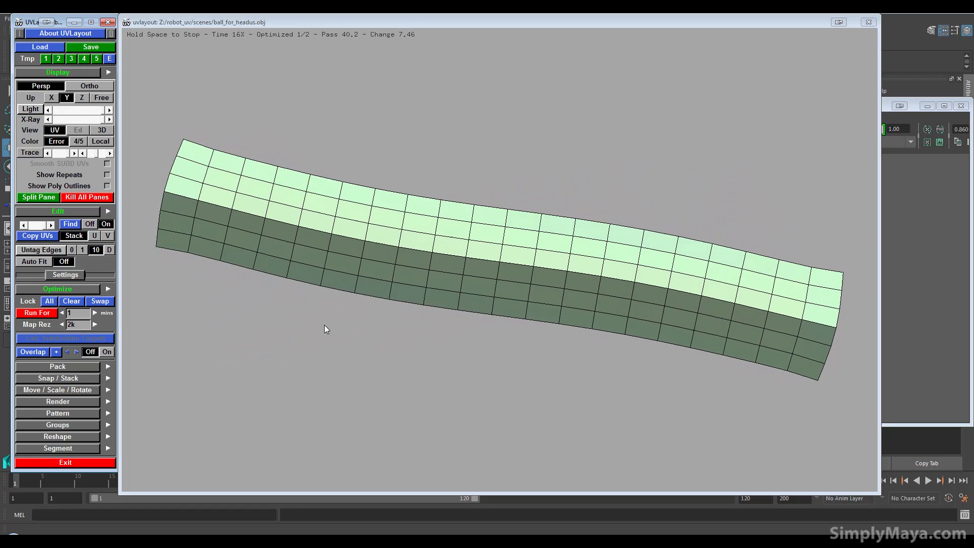
{"action": "key", "text": "space"}
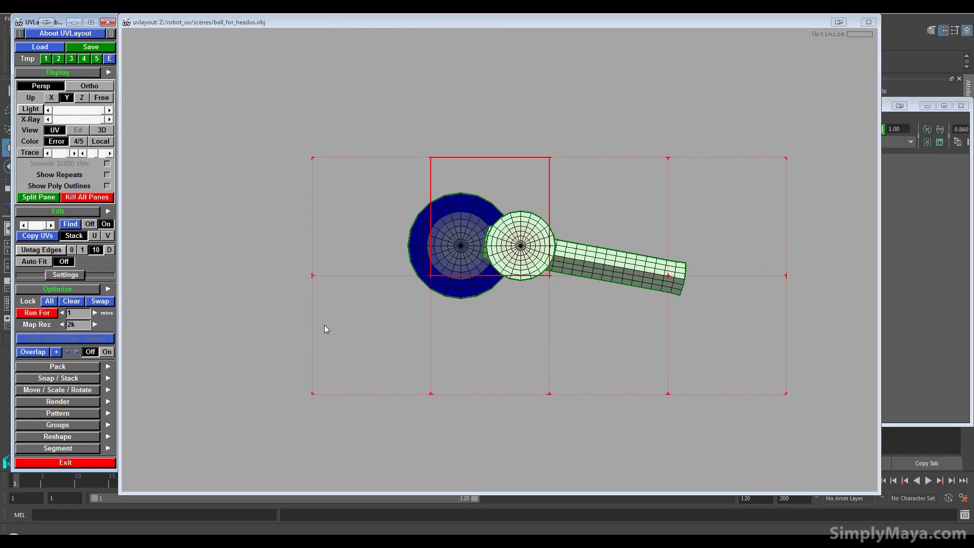
{"action": "left_click", "coordinate": [447, 239]}
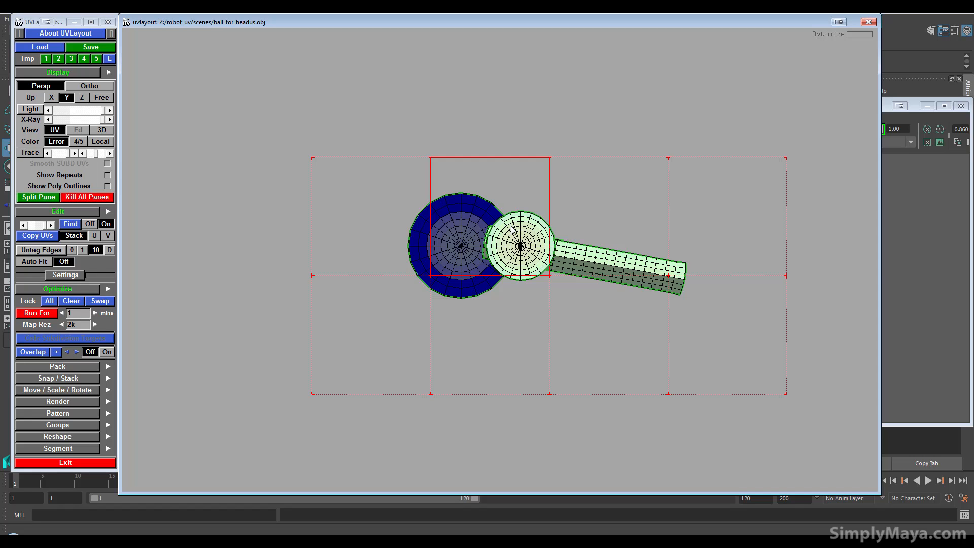
{"action": "key", "text": "c"}
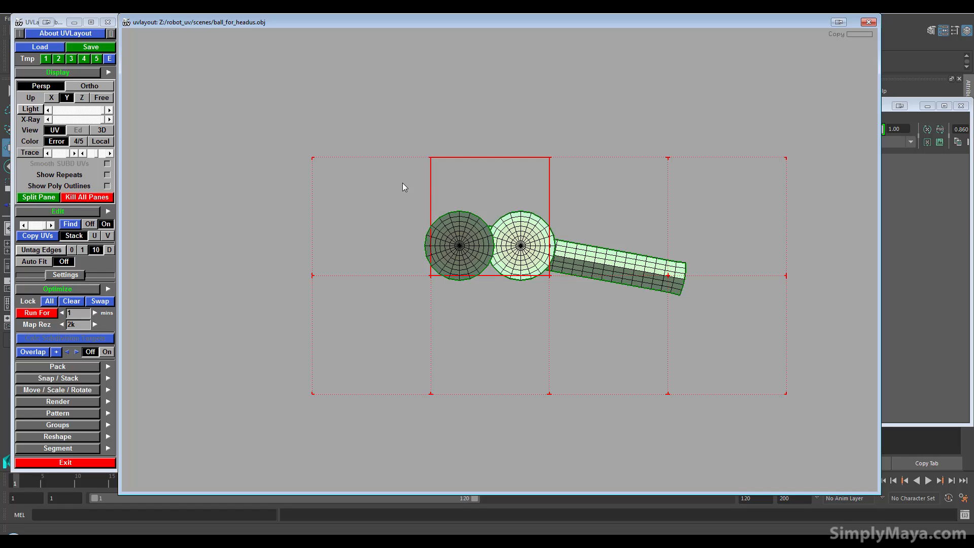
Show the sphere in 3D with the checker texture and inspect the pattern for distortion around the seams
{"action": "left_click", "coordinate": [102, 130]}
{"action": "key", "text": "t"}
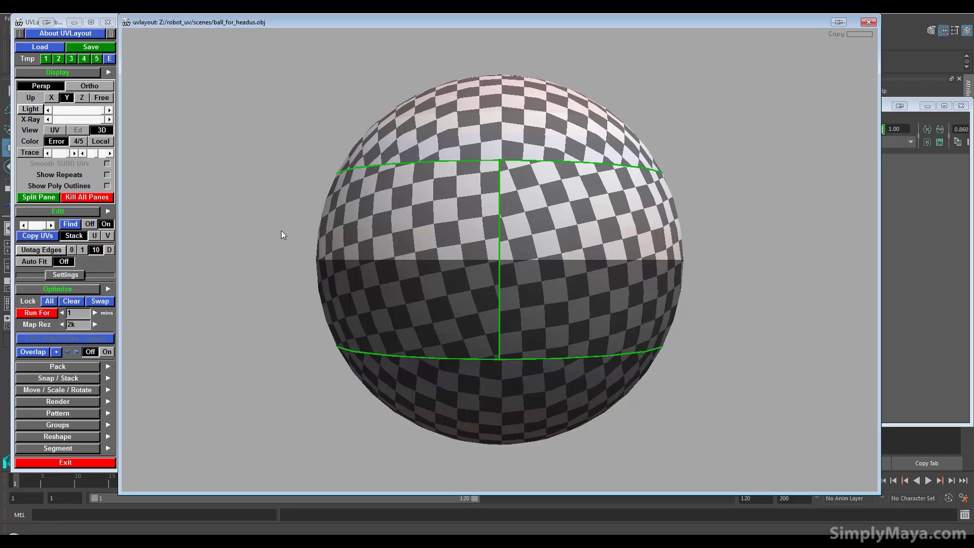
{"action": "left_click_drag", "start_coordinate": [378, 229], "coordinate": [551, 205]}
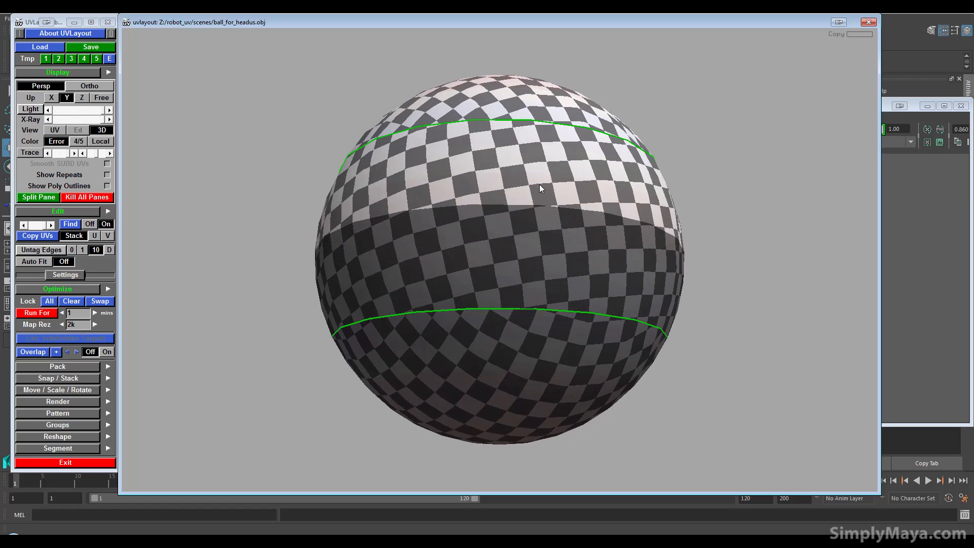
Switch back to Maya, clear the UV shell selection and close the UV Editor
{"action": "left_click", "coordinate": [883, 110]}
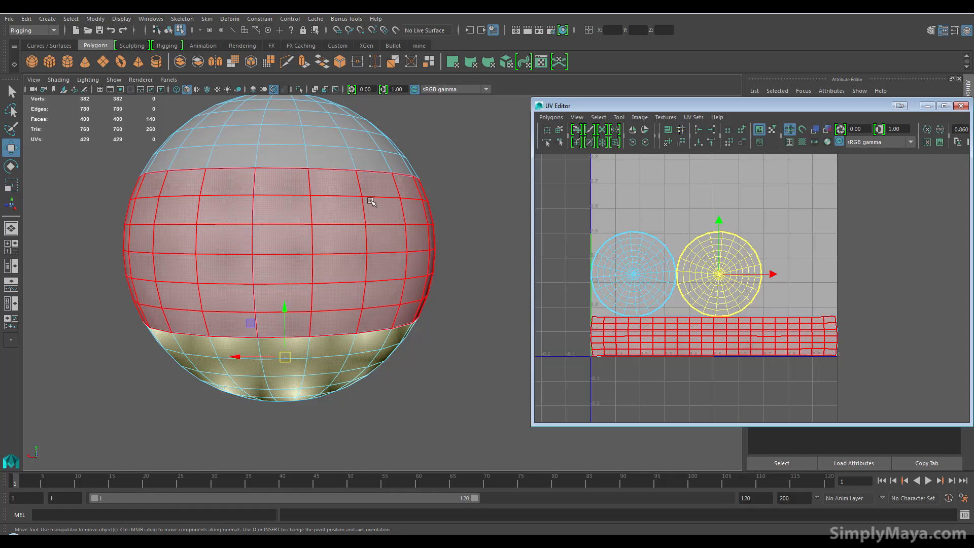
{"action": "left_click_drag", "start_coordinate": [548, 208], "coordinate": [892, 387]}
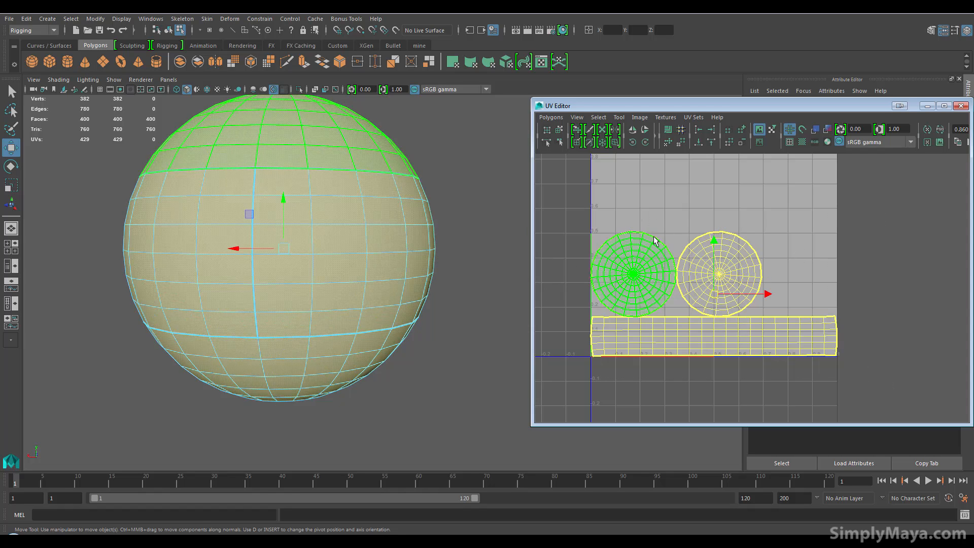
{"action": "left_click", "coordinate": [656, 220]}
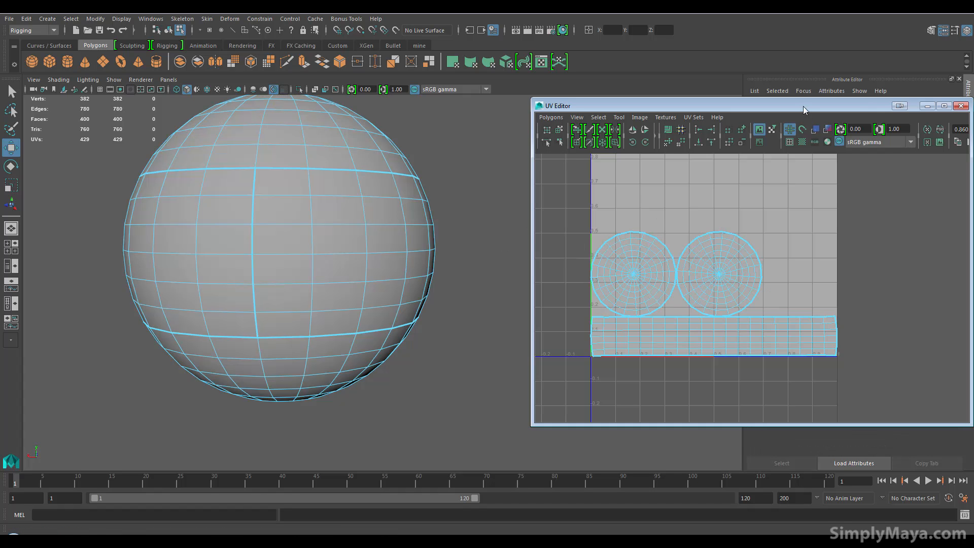
{"action": "left_click_drag", "start_coordinate": [810, 112], "coordinate": [725, 140]}
{"action": "left_click", "coordinate": [878, 134]}
Return the sphere to object mode and select it as a whole
{"action": "right_click_drag", "start_coordinate": [358, 274], "coordinate": [364, 235]}
{"action": "left_click", "coordinate": [430, 298]}
{"action": "middle_click_drag", "start_coordinate": [412, 290], "coordinate": [466, 330], "text": "alt"}
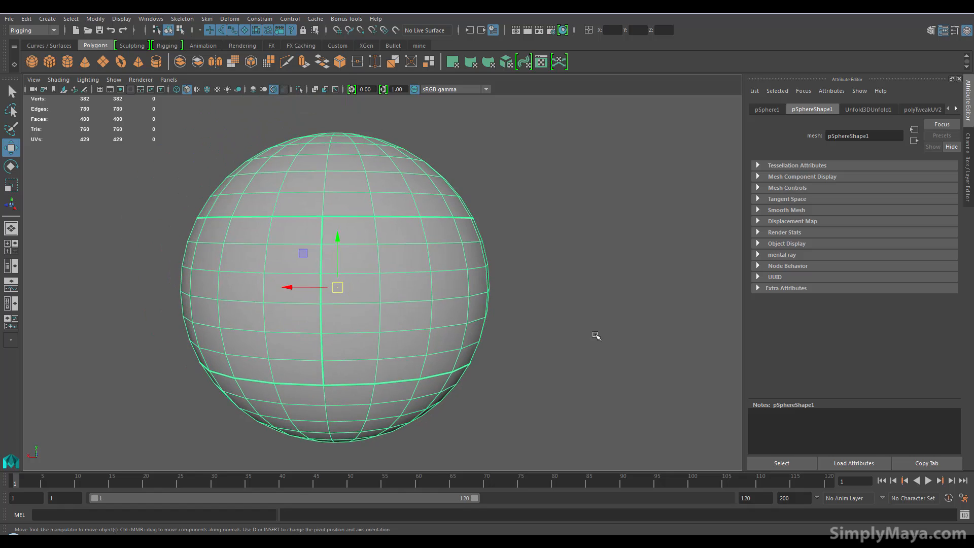
{"action": "right_click_drag", "start_coordinate": [593, 323], "coordinate": [525, 327], "text": "alt"}
{"action": "left_click_drag", "start_coordinate": [498, 346], "coordinate": [526, 339], "text": "alt"}
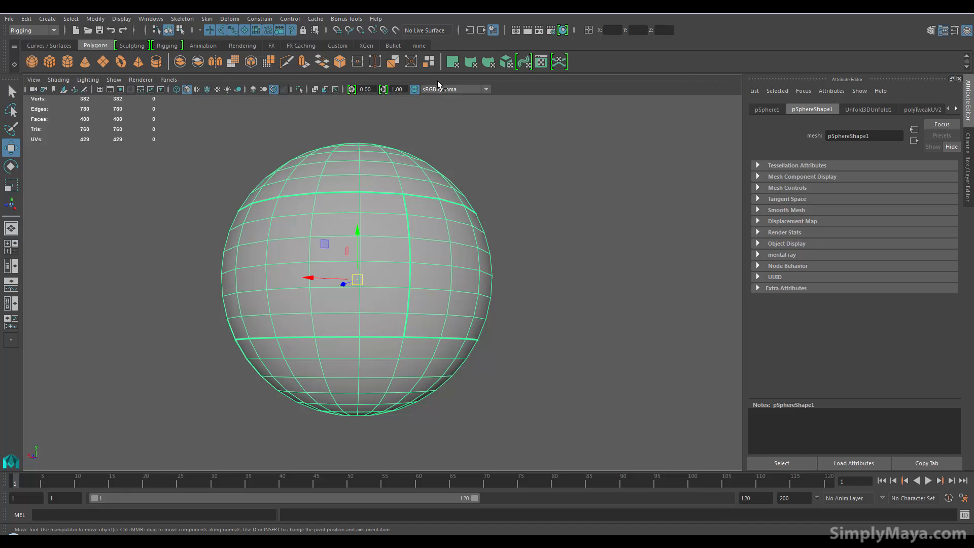
{"action": "left_click", "coordinate": [334, 18]}
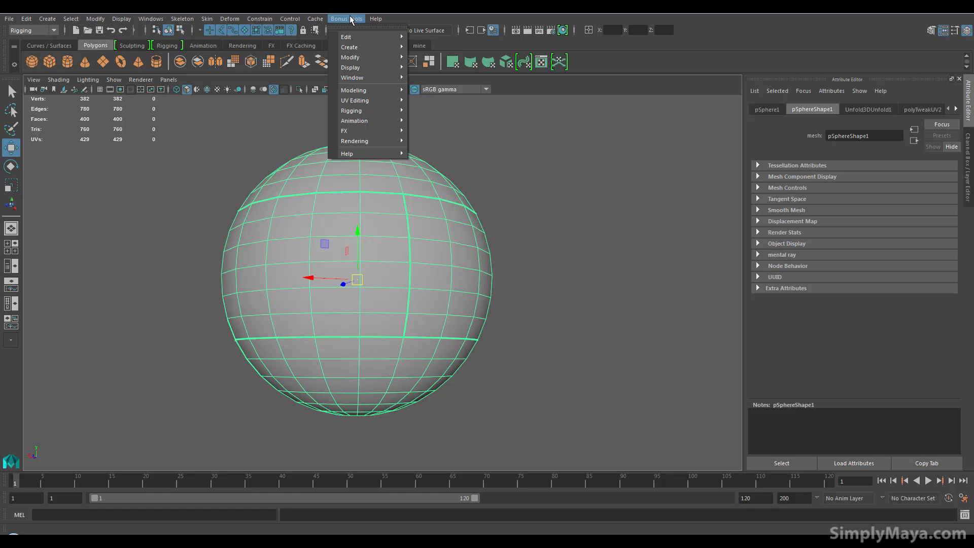
{"action": "mouse_move", "coordinate": [357, 105]}
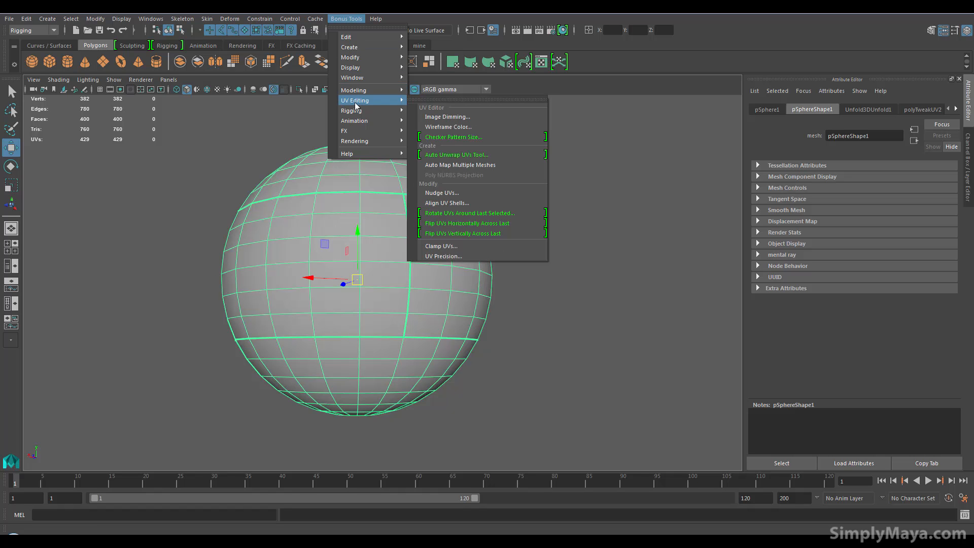
{"action": "left_click", "coordinate": [239, 159]}
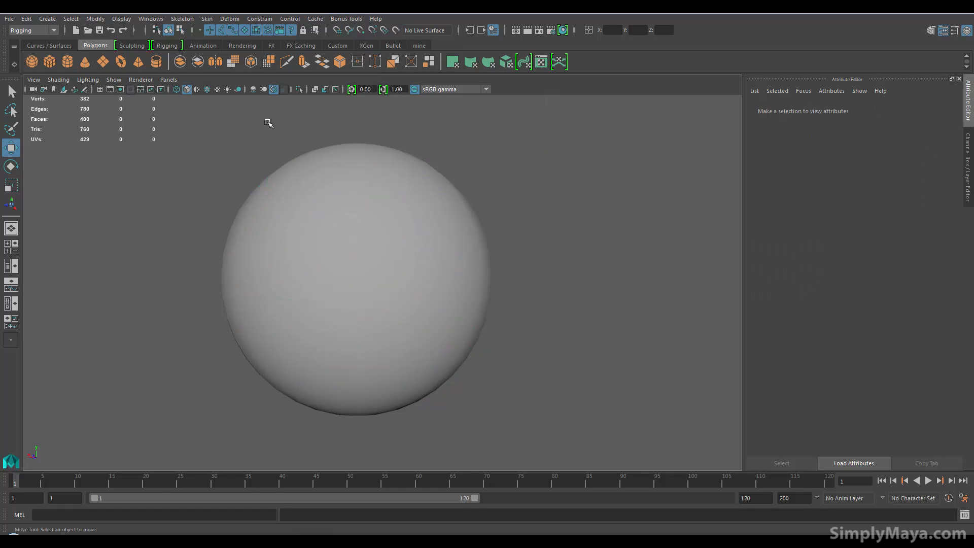
Open the UV Editor for the selected sphere, turn off its texture border display and minimize the editor
{"action": "left_click", "coordinate": [352, 243]}
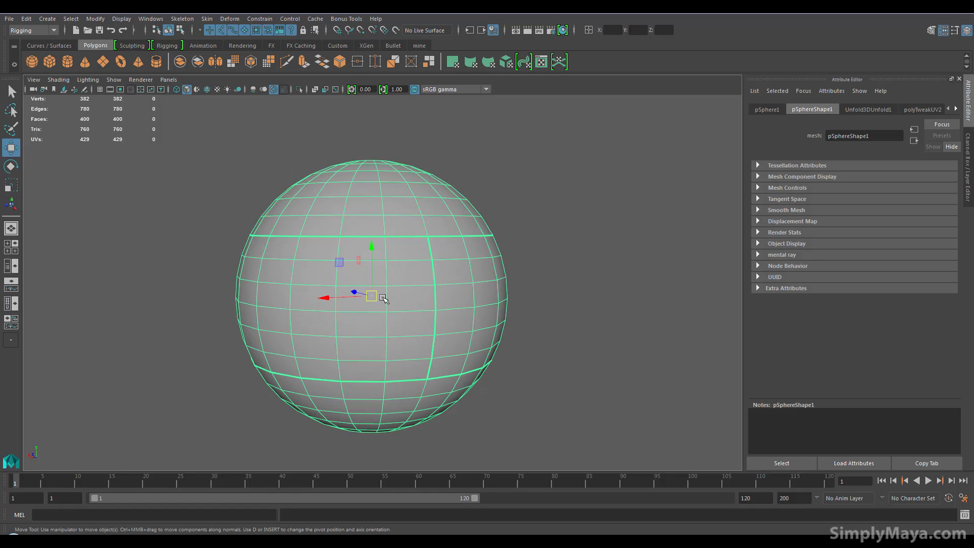
{"action": "left_click_drag", "start_coordinate": [384, 300], "coordinate": [437, 269], "text": "alt"}
{"action": "key", "text": "space"}
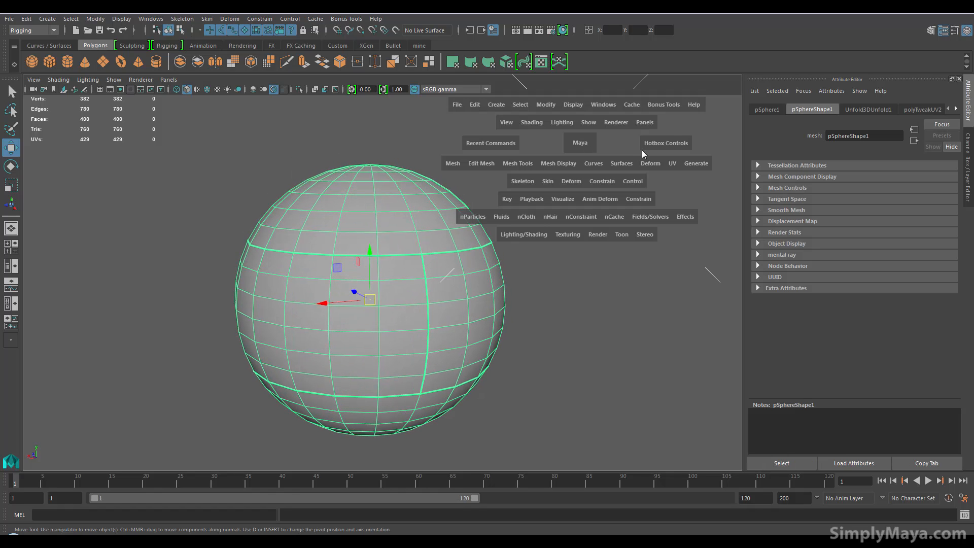
{"action": "left_click", "coordinate": [670, 167]}
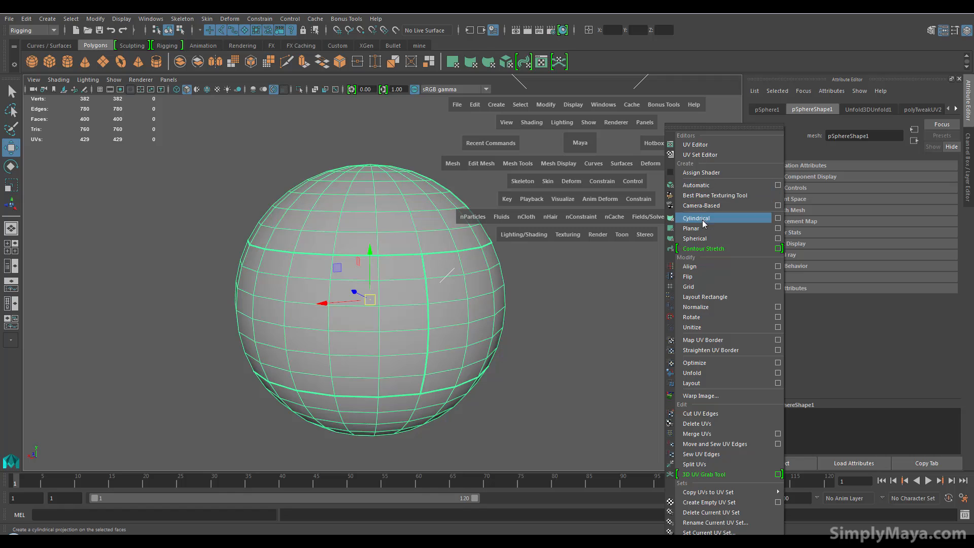
{"action": "left_click", "coordinate": [710, 145]}
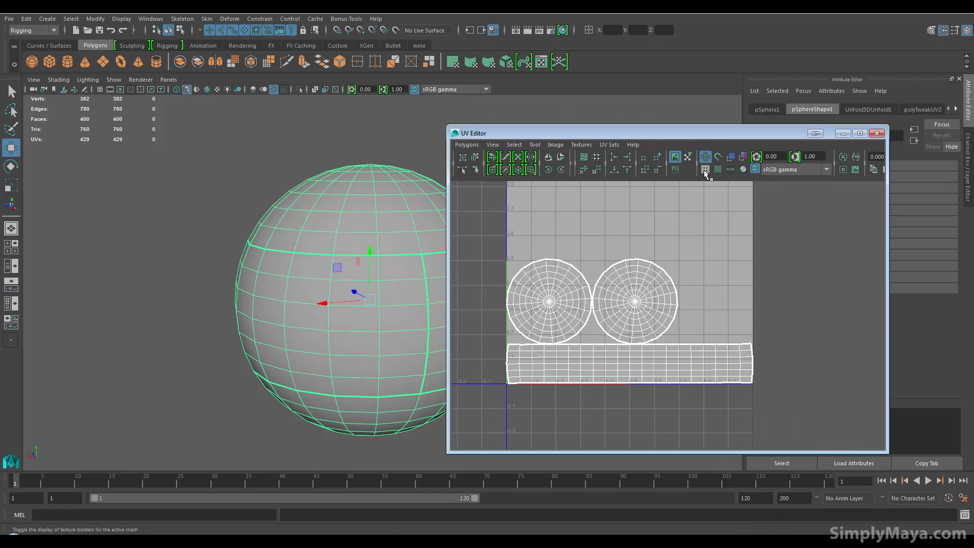
{"action": "left_click", "coordinate": [705, 170]}
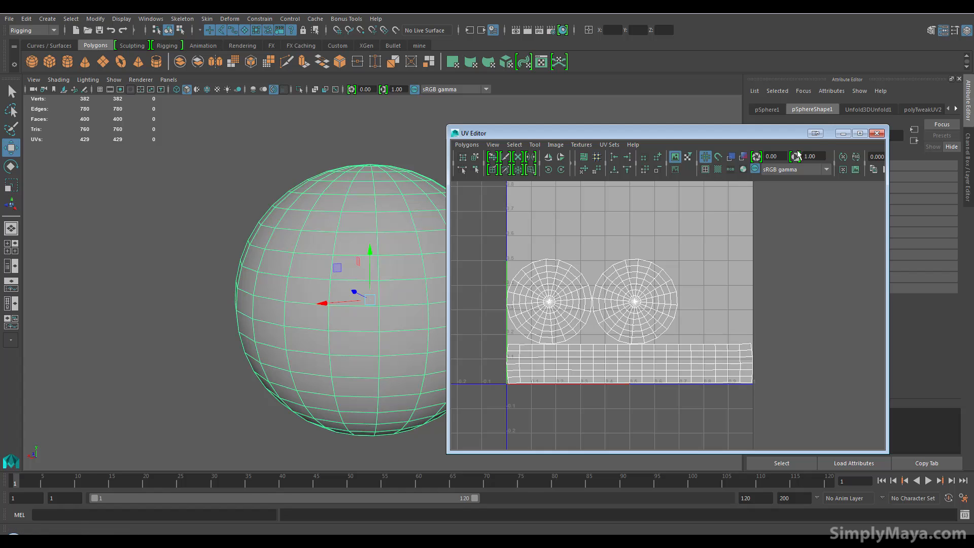
{"action": "left_click", "coordinate": [843, 134]}
Show the Select tool's settings and set its symmetry to Object Y
{"action": "key", "text": "f"}
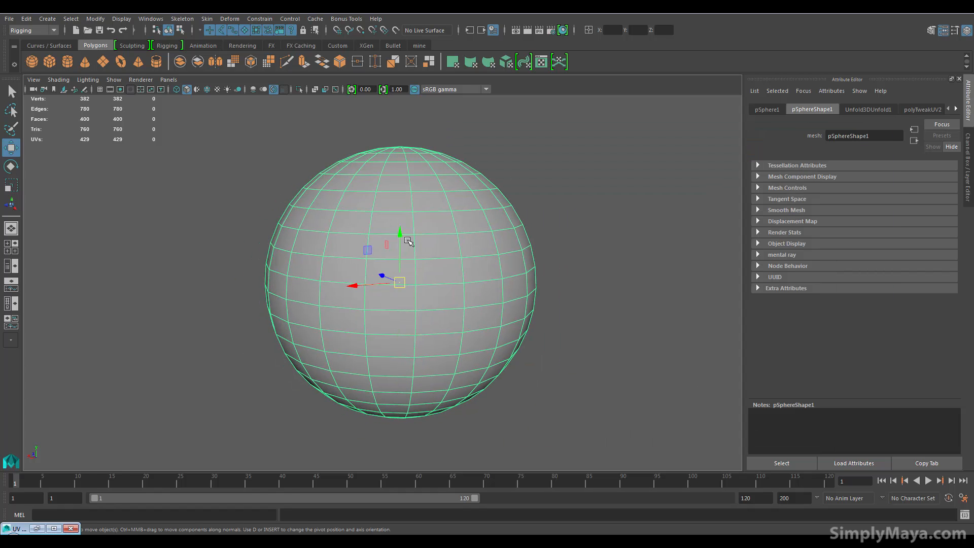
{"action": "left_click_drag", "start_coordinate": [439, 285], "coordinate": [437, 256], "text": "alt"}
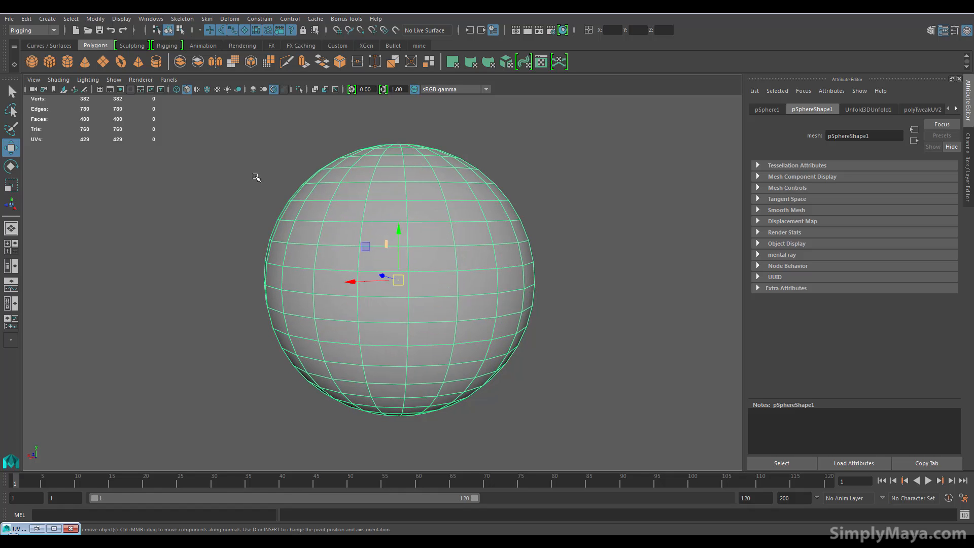
{"action": "key", "text": "q"}
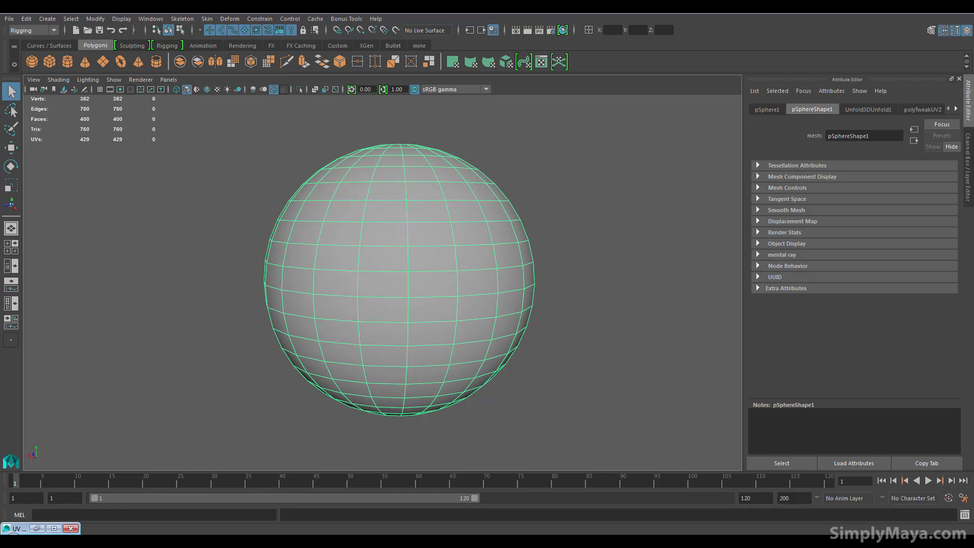
{"action": "double_click", "coordinate": [11, 91]}
{"action": "left_click_drag", "start_coordinate": [412, 99], "coordinate": [123, 61]}
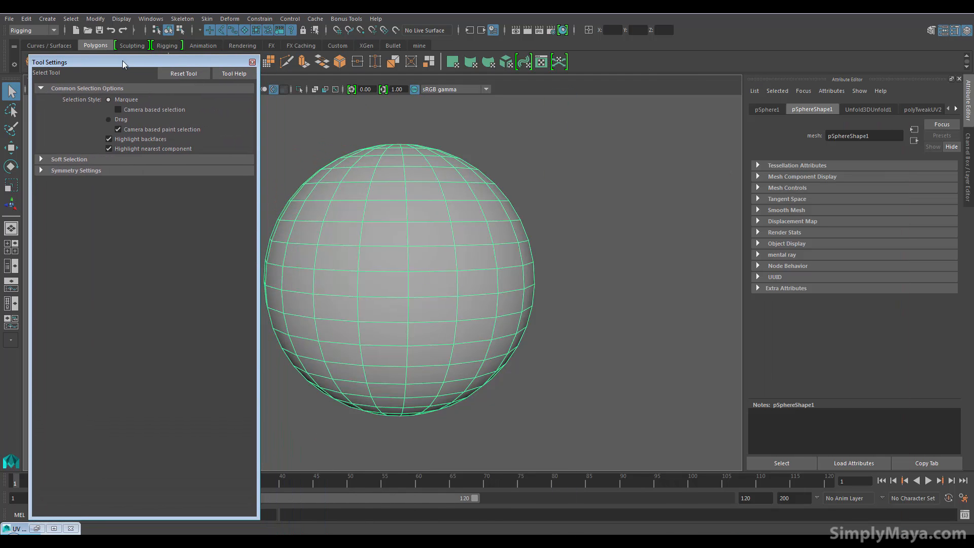
{"action": "left_click", "coordinate": [67, 171]}
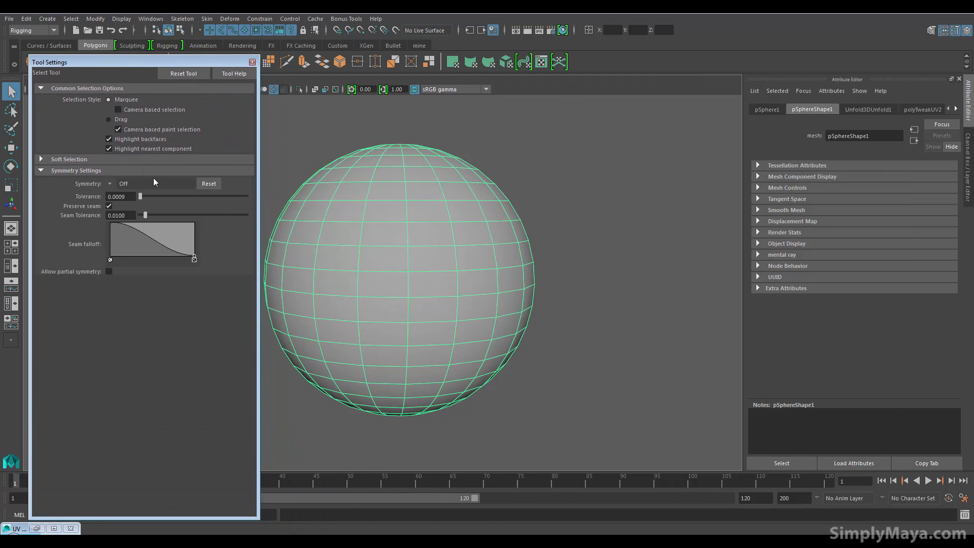
{"action": "left_click", "coordinate": [113, 183]}
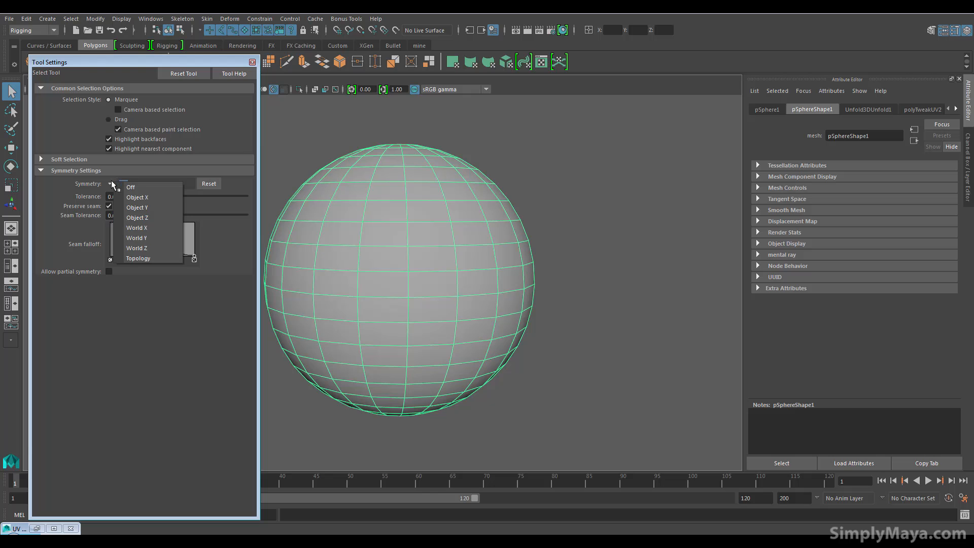
{"action": "left_click", "coordinate": [131, 206]}
Switch the sphere to edge mode and symmetrically select two horizontal edge loops plus the vertical edges connecting them
{"action": "right_click_drag", "start_coordinate": [388, 247], "coordinate": [391, 221]}
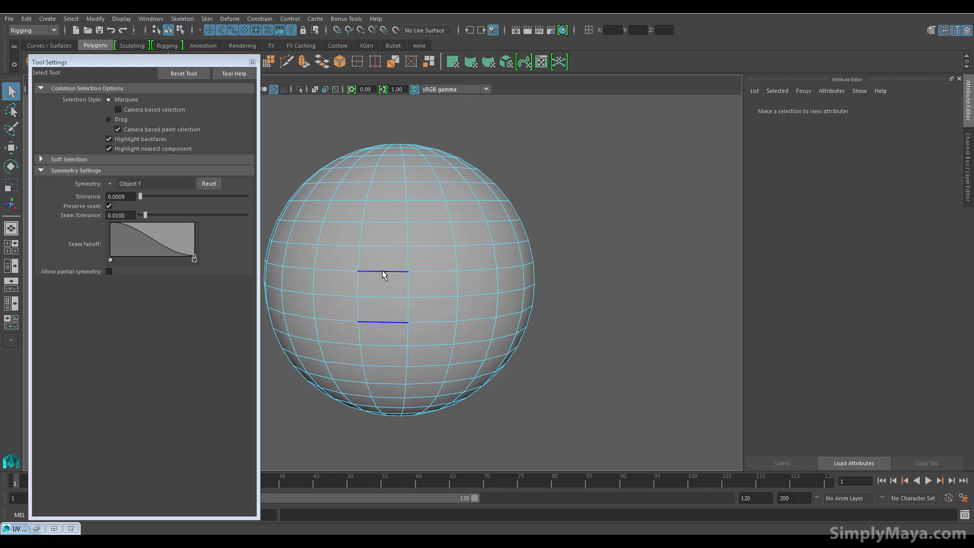
{"action": "double_click", "coordinate": [387, 215]}
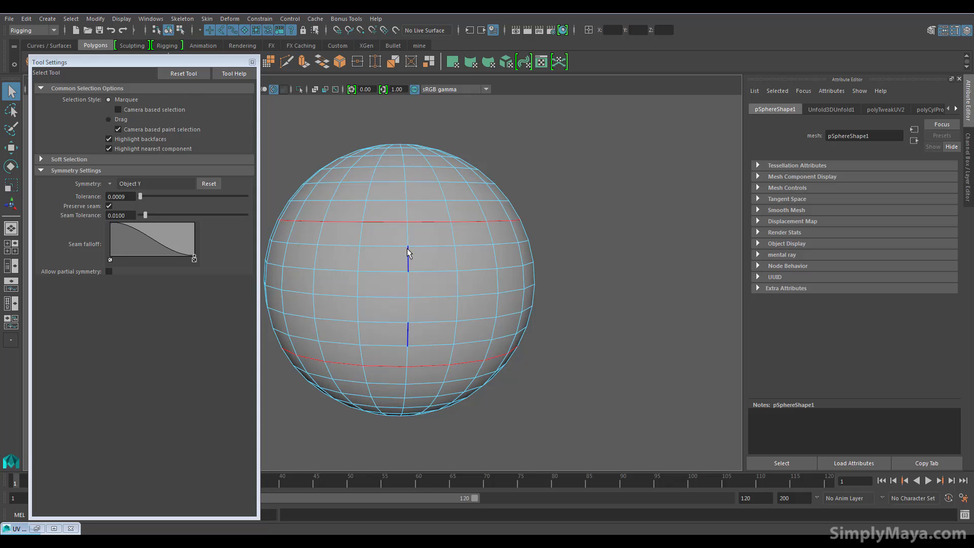
{"action": "double_click", "coordinate": [408, 233], "text": "shift"}
{"action": "left_click_drag", "start_coordinate": [481, 262], "coordinate": [439, 248], "text": "alt"}
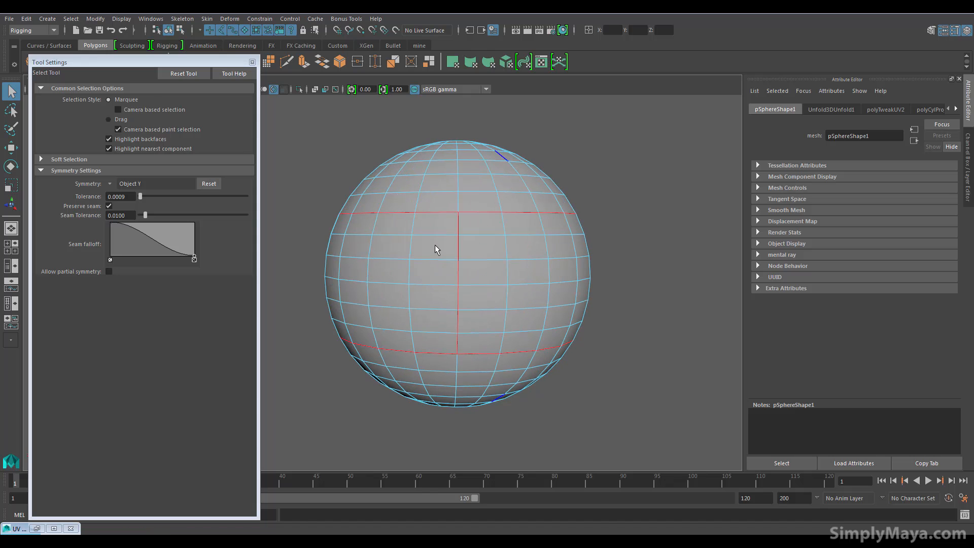
Return the sphere to object mode, select it and enter the Auto Unwrap UVs Tool with Unfold 3D and proportional scale packing
{"action": "left_click", "coordinate": [349, 20]}
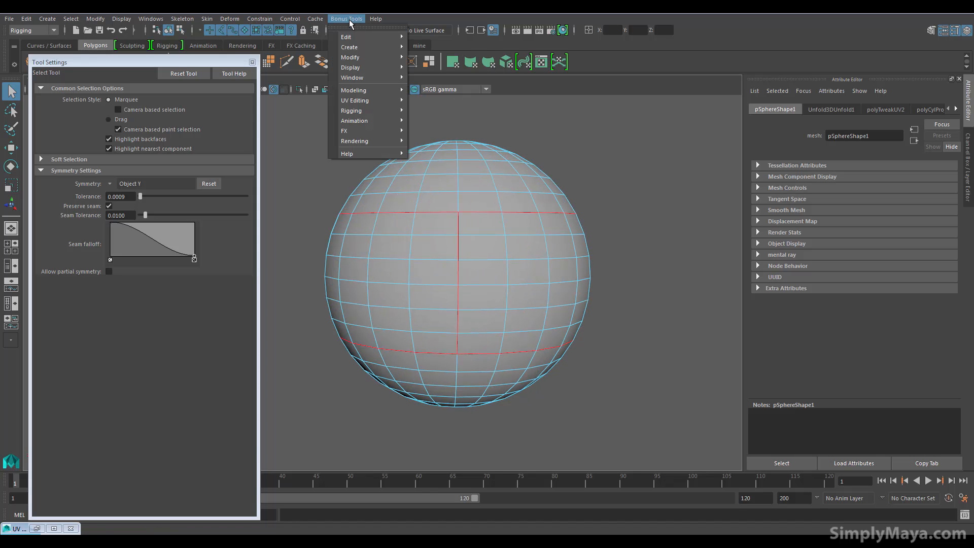
{"action": "mouse_move", "coordinate": [367, 105]}
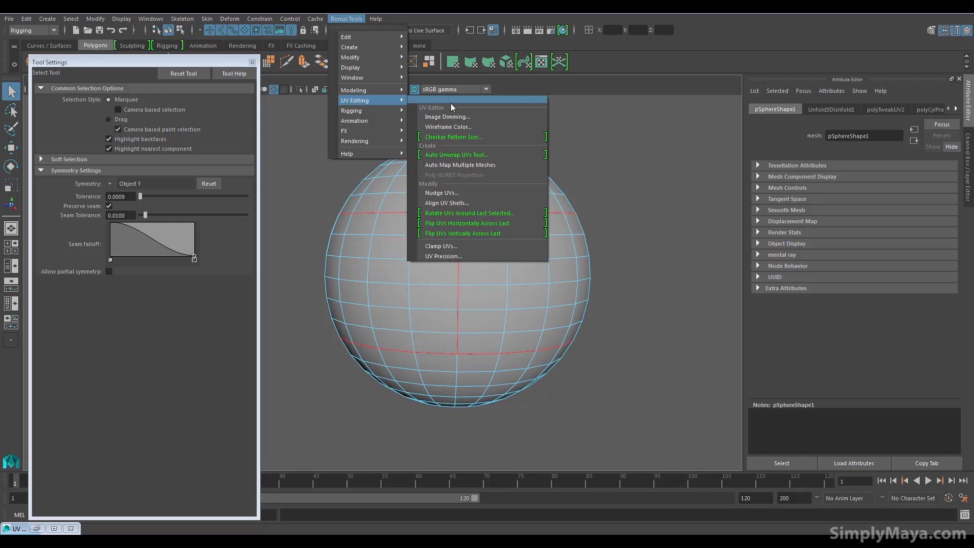
{"action": "left_click", "coordinate": [473, 157]}
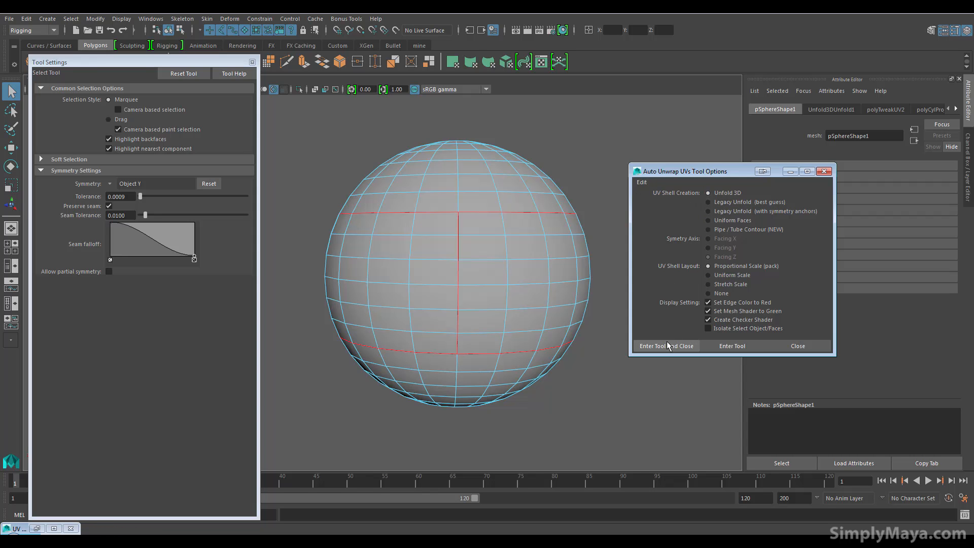
{"action": "left_click", "coordinate": [716, 347]}
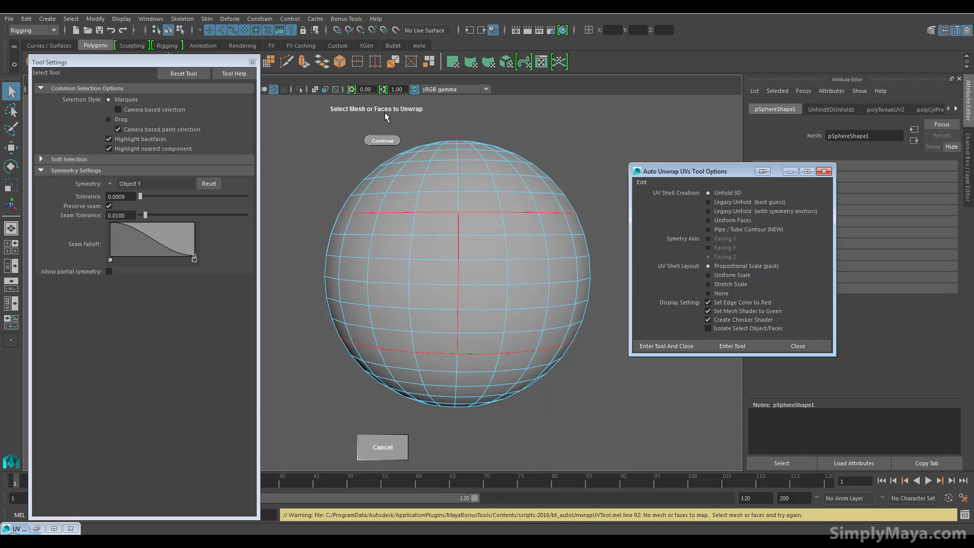
{"action": "right_click_drag", "start_coordinate": [469, 183], "coordinate": [508, 168]}
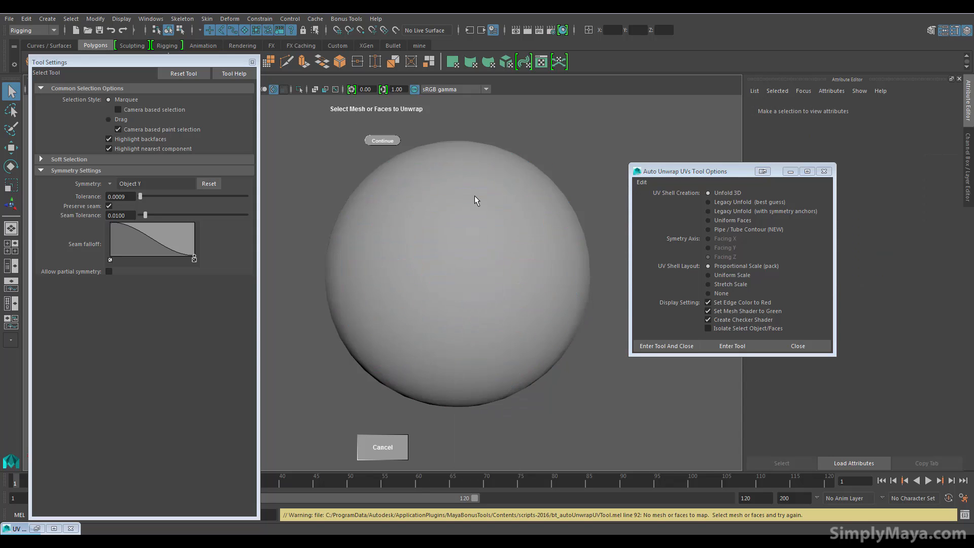
{"action": "left_click", "coordinate": [474, 196]}
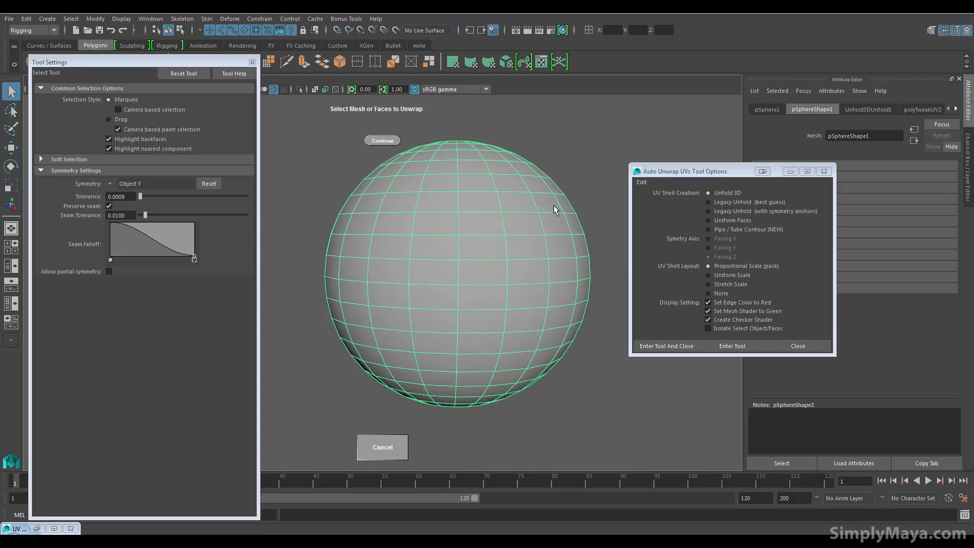
{"action": "left_click", "coordinate": [719, 345]}
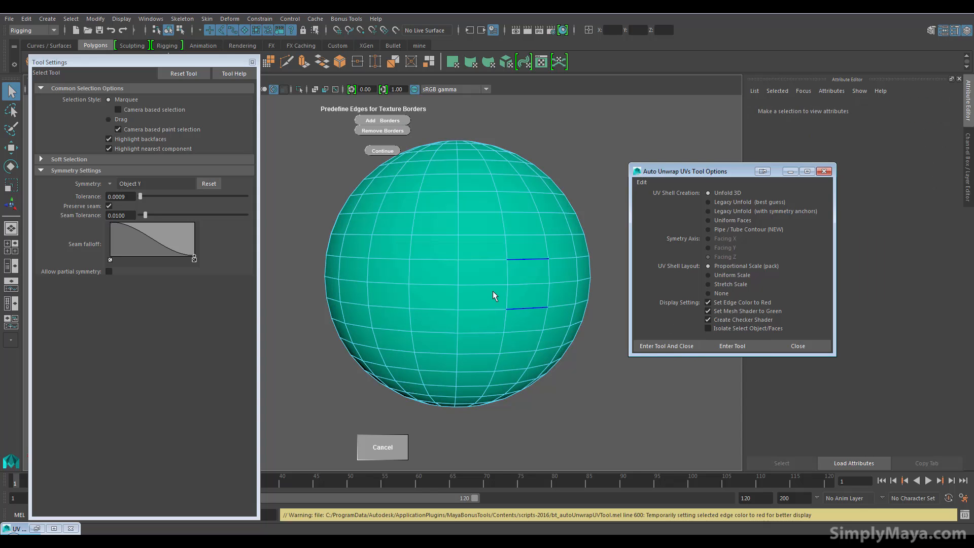
Add two mirrored horizontal loops and the vertical edges between them as texture borders, accept deleting history and unwrap the sphere
{"action": "double_click", "coordinate": [467, 211]}
{"action": "left_click", "coordinate": [457, 238], "text": "shift"}
{"action": "left_click", "coordinate": [458, 272], "text": "shift"}
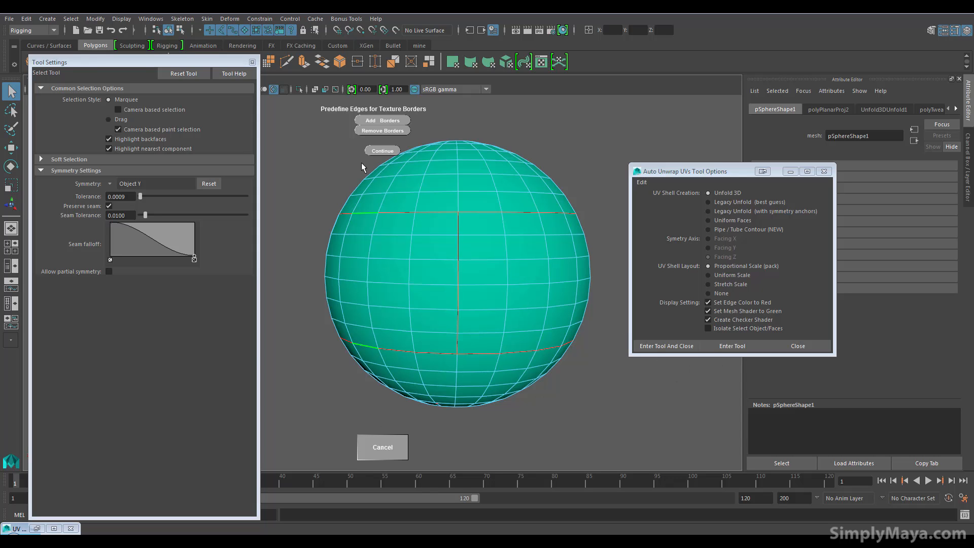
{"action": "left_click", "coordinate": [385, 121]}
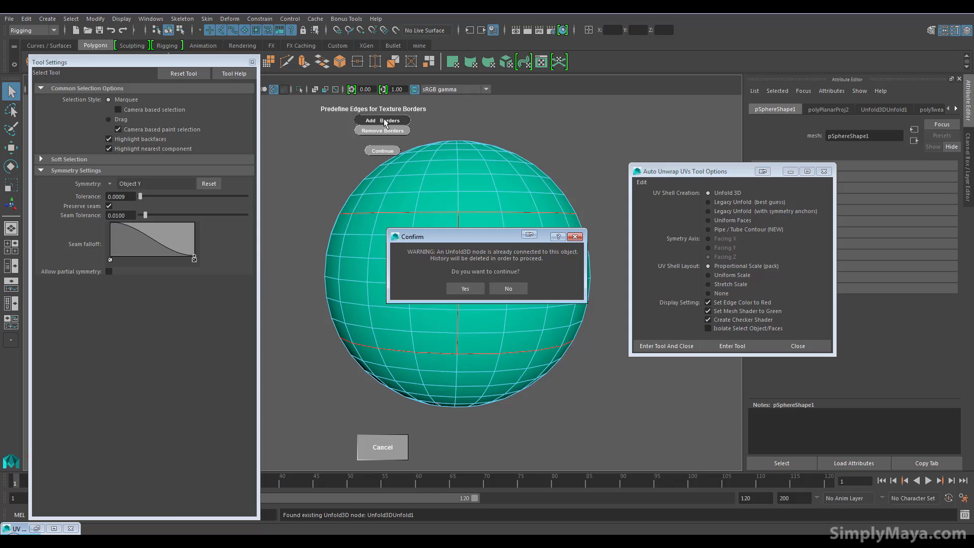
{"action": "left_click", "coordinate": [465, 288]}
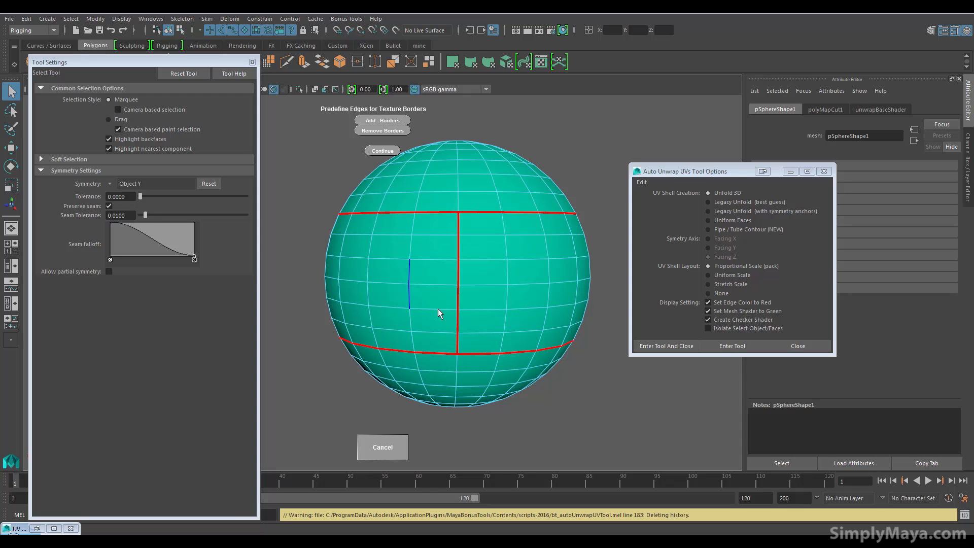
{"action": "left_click", "coordinate": [383, 150]}
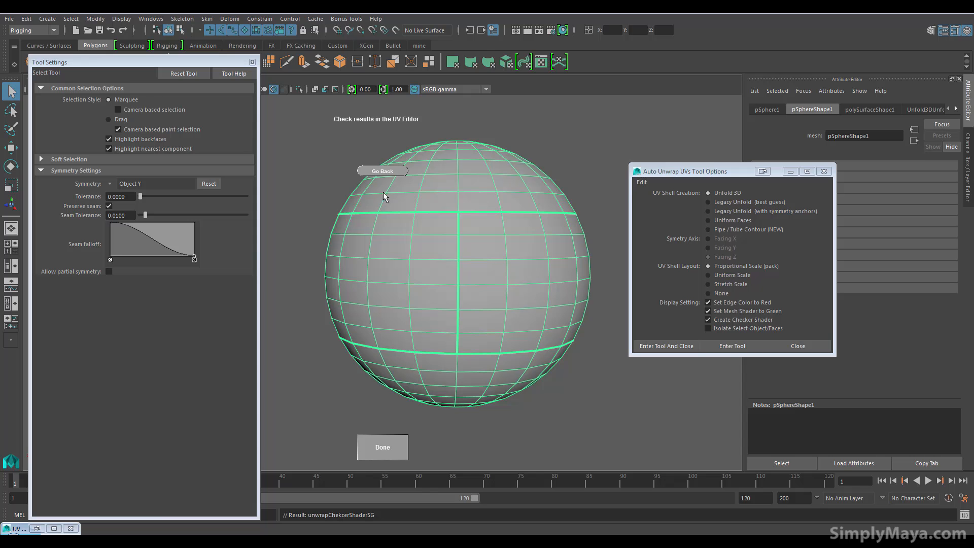
Examine the unwrapped shells in the UV Editor, finish the unwrap tool and minimize the editor
{"action": "key", "text": "space"}
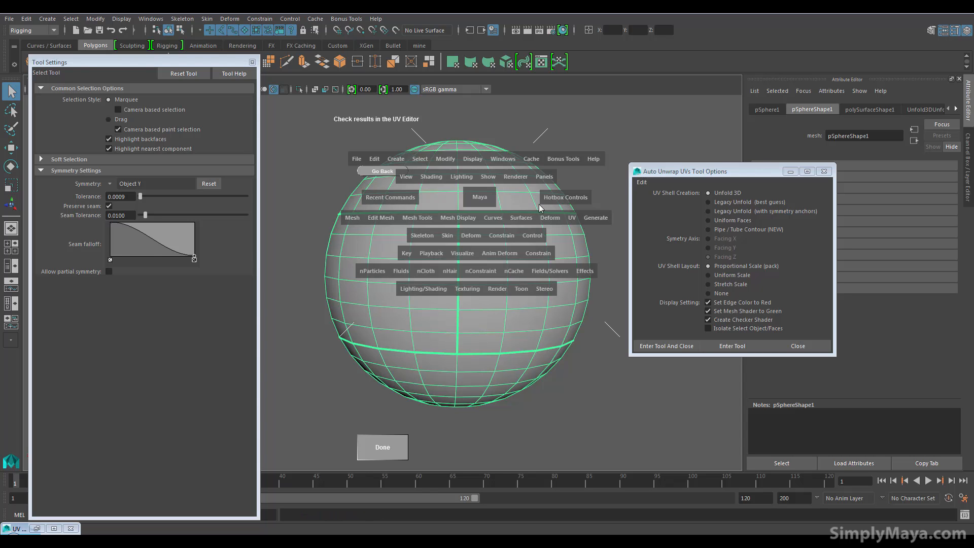
{"action": "left_click", "coordinate": [572, 217]}
{"action": "left_click", "coordinate": [588, 146]}
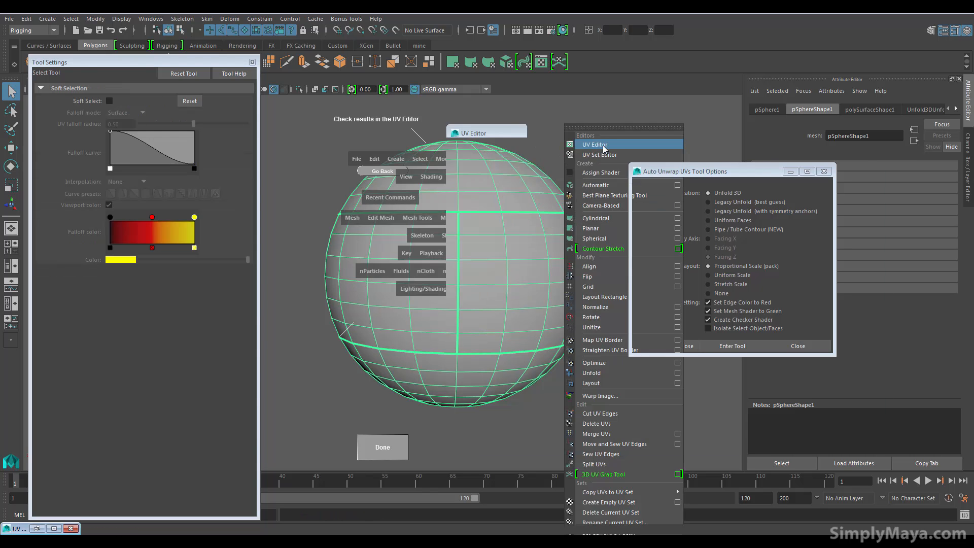
{"action": "scroll", "coordinate": [652, 303], "scroll_direction": "up", "scroll_amount": 1}
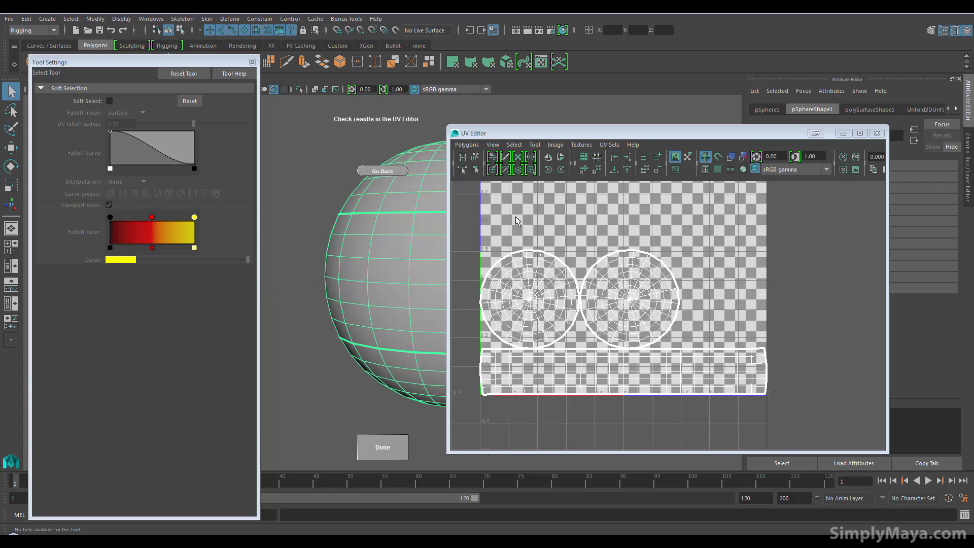
{"action": "left_click", "coordinate": [394, 446]}
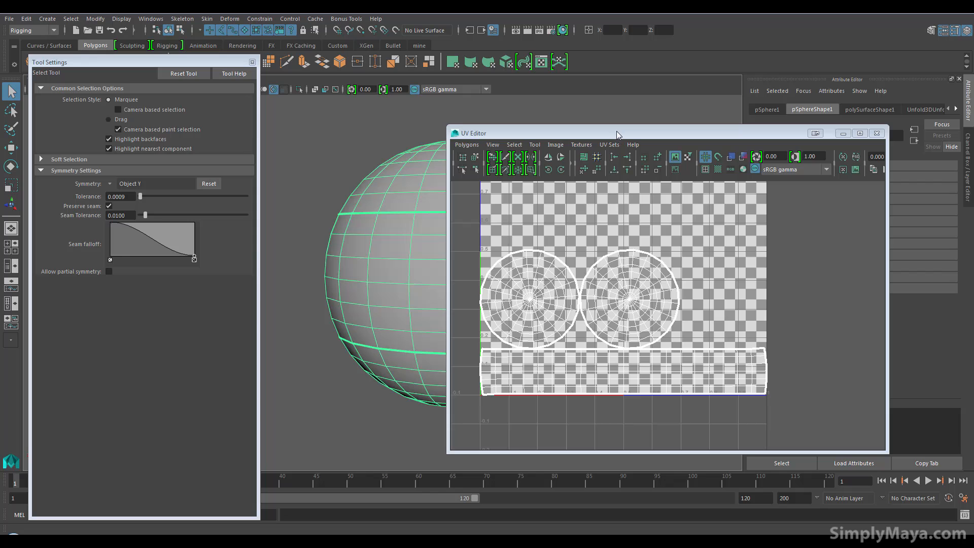
{"action": "left_click_drag", "start_coordinate": [617, 133], "coordinate": [733, 109]}
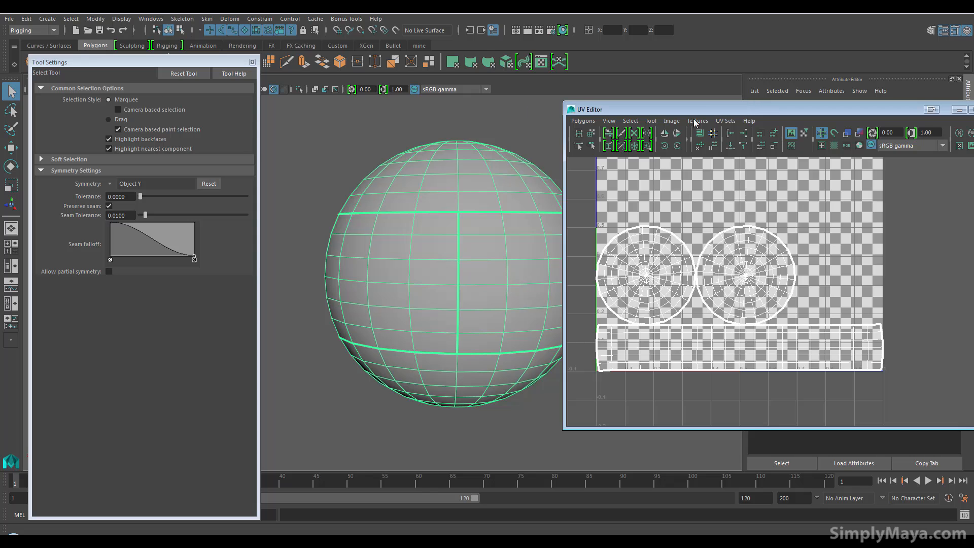
{"action": "left_click_drag", "start_coordinate": [694, 120], "coordinate": [623, 133]}
{"action": "left_click", "coordinate": [833, 133]}
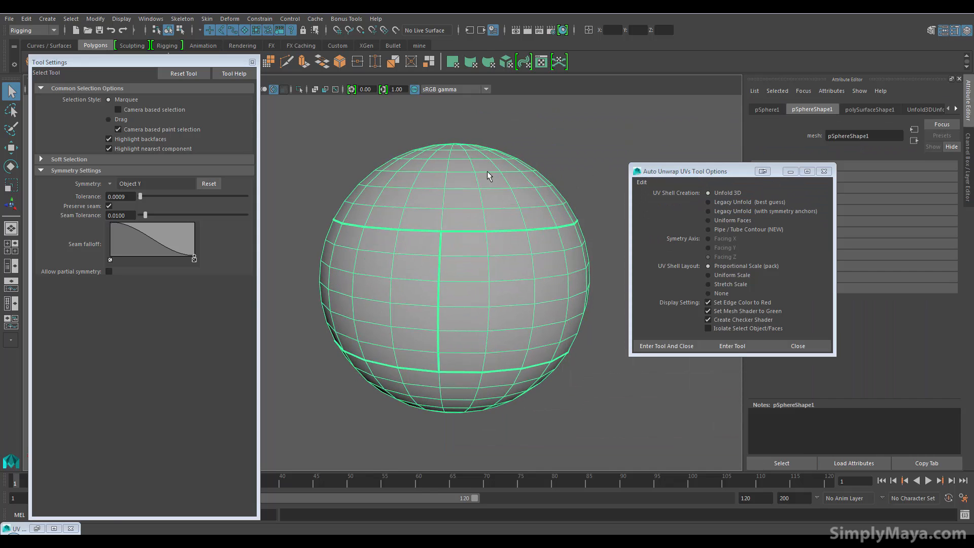
Apply a planar UV projection to the sphere and return it to object mode
{"action": "key", "text": "space"}
{"action": "left_click", "coordinate": [580, 193]}
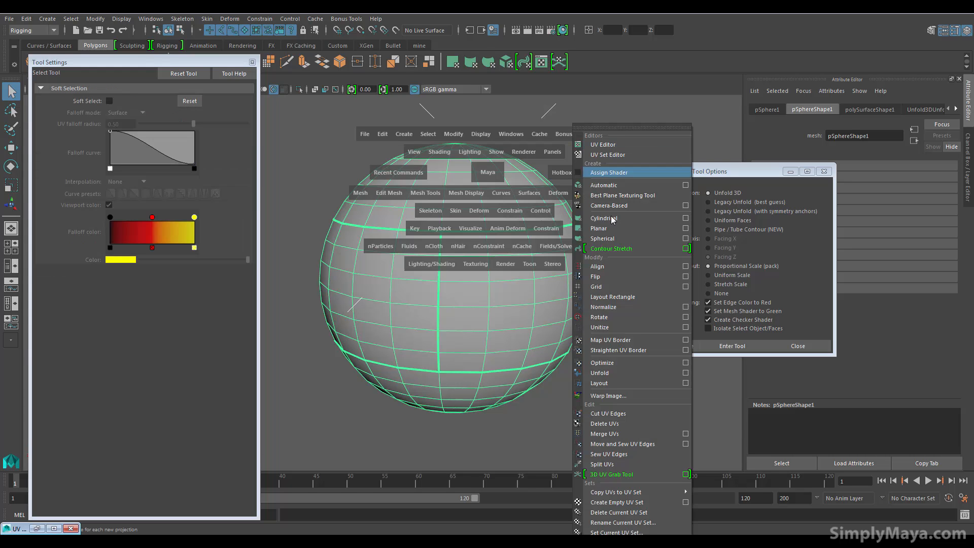
{"action": "left_click", "coordinate": [619, 232]}
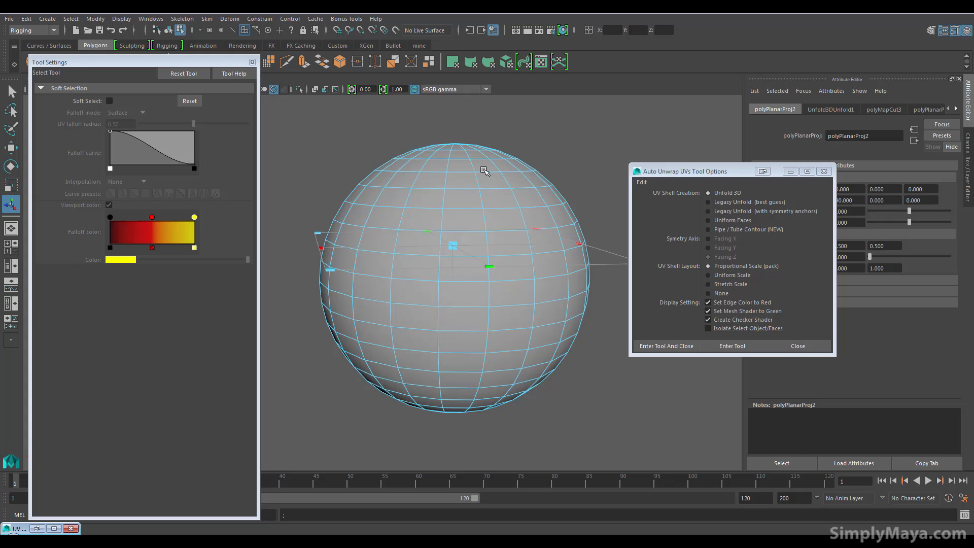
{"action": "left_click", "coordinate": [461, 179]}
{"action": "right_click_drag", "start_coordinate": [463, 175], "coordinate": [513, 160]}
Open the UV Editor, dim the checker image behind the projected UVs and minimize the editor
{"action": "key", "text": "space"}
{"action": "left_click", "coordinate": [557, 207]}
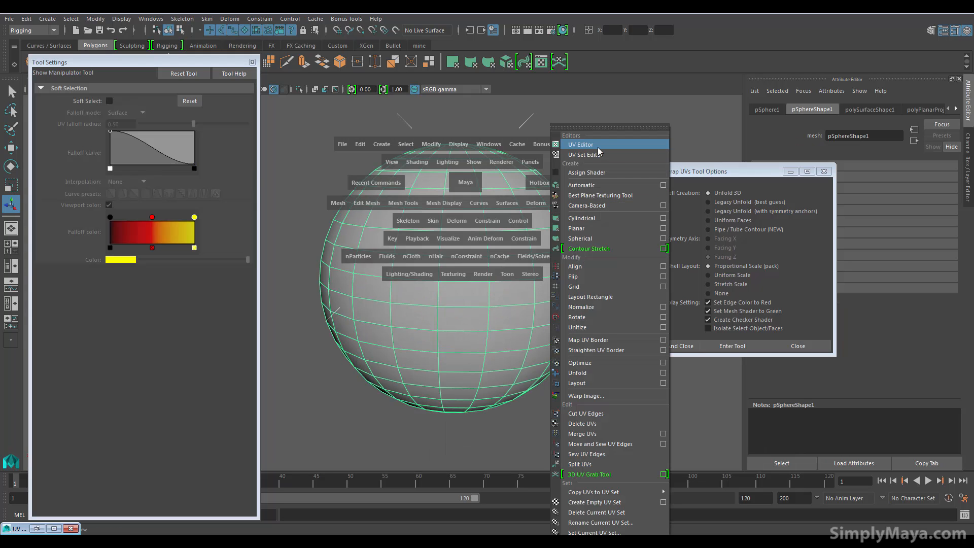
{"action": "left_click", "coordinate": [579, 148]}
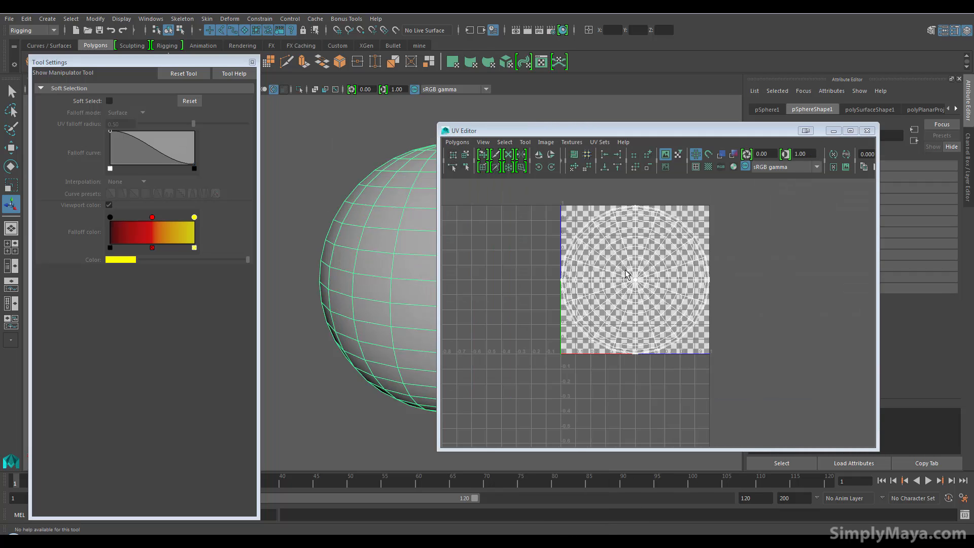
{"action": "middle_click_drag", "start_coordinate": [624, 270], "coordinate": [611, 288], "text": "alt"}
{"action": "right_click_drag", "start_coordinate": [713, 321], "coordinate": [783, 331], "text": "alt"}
{"action": "middle_click_drag", "start_coordinate": [754, 308], "coordinate": [784, 332], "text": "alt"}
{"action": "left_click", "coordinate": [546, 143]}
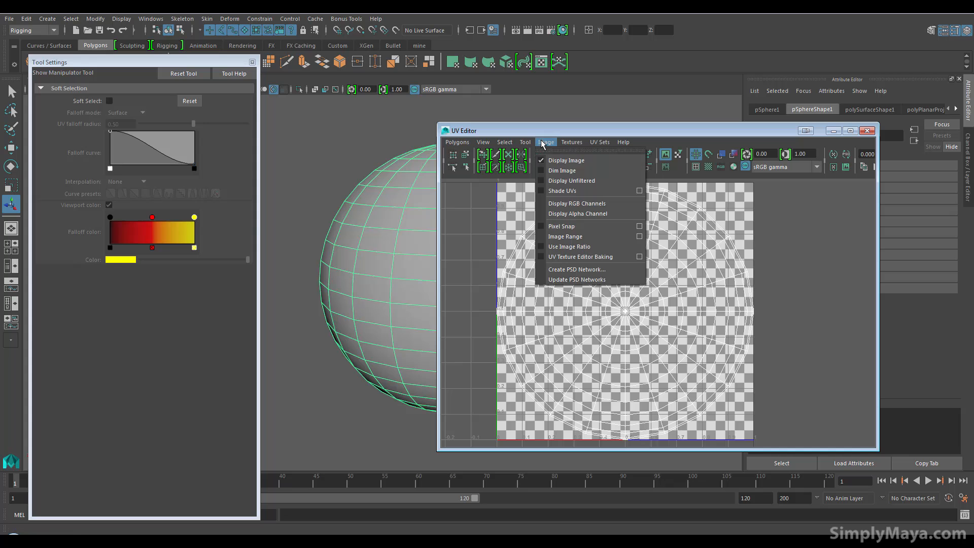
{"action": "left_click", "coordinate": [563, 166]}
{"action": "middle_click_drag", "start_coordinate": [598, 278], "coordinate": [621, 280], "text": "alt"}
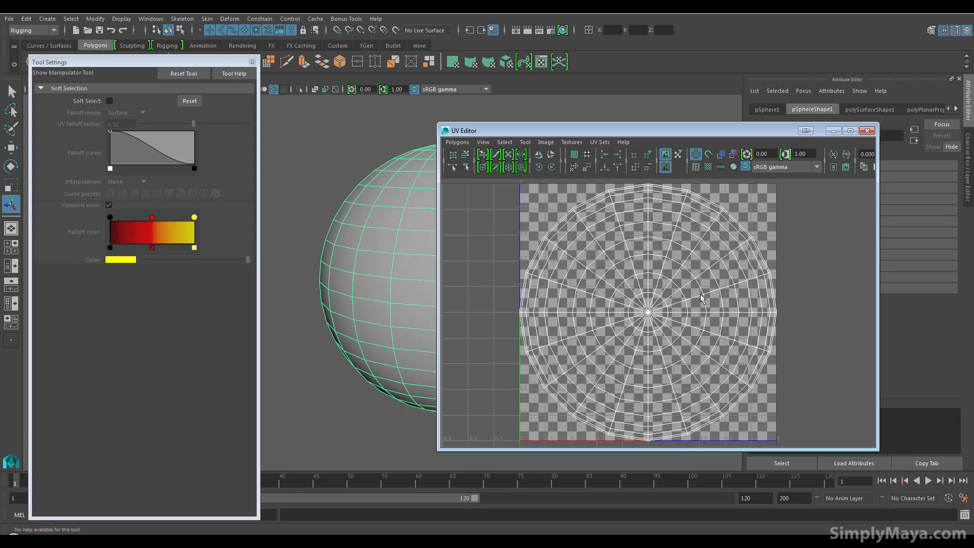
{"action": "left_click", "coordinate": [834, 131]}
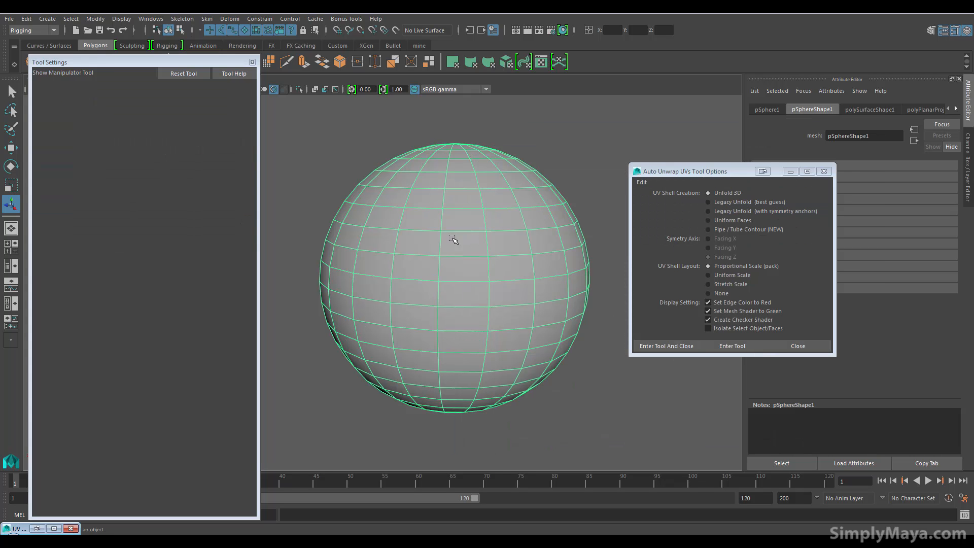
Enter the Auto Unwrap UVs Tool, mark two mirrored horizontal loops and the vertical edges joining them as texture borders, and unwrap the sphere
{"action": "left_click", "coordinate": [738, 347]}
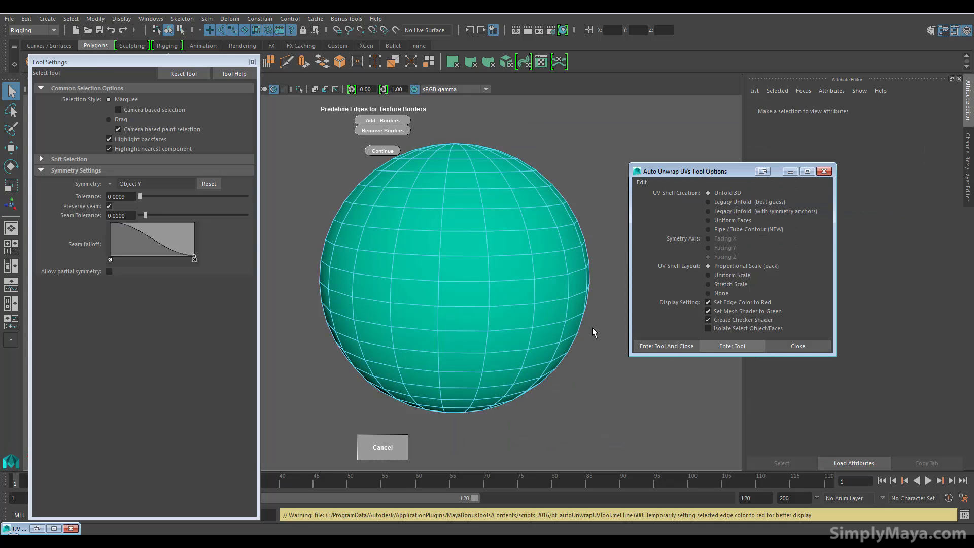
{"action": "double_click", "coordinate": [459, 209]}
{"action": "double_click", "coordinate": [441, 224]}
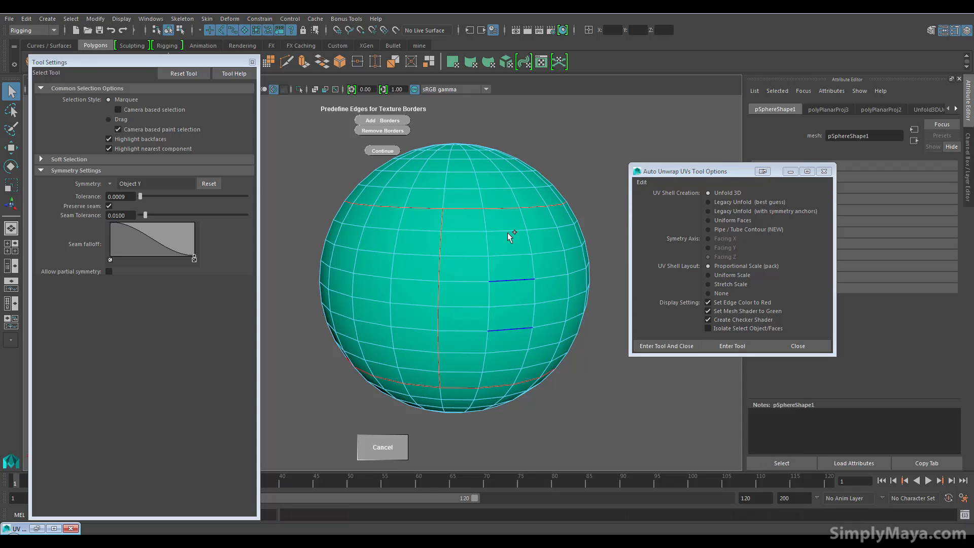
{"action": "left_click", "coordinate": [383, 151]}
{"action": "left_click", "coordinate": [465, 289]}
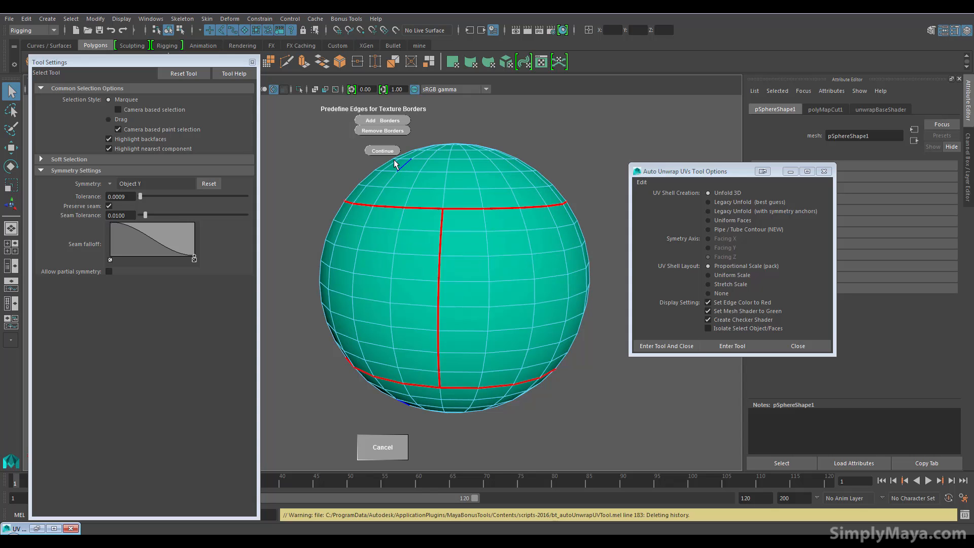
{"action": "left_click", "coordinate": [386, 148]}
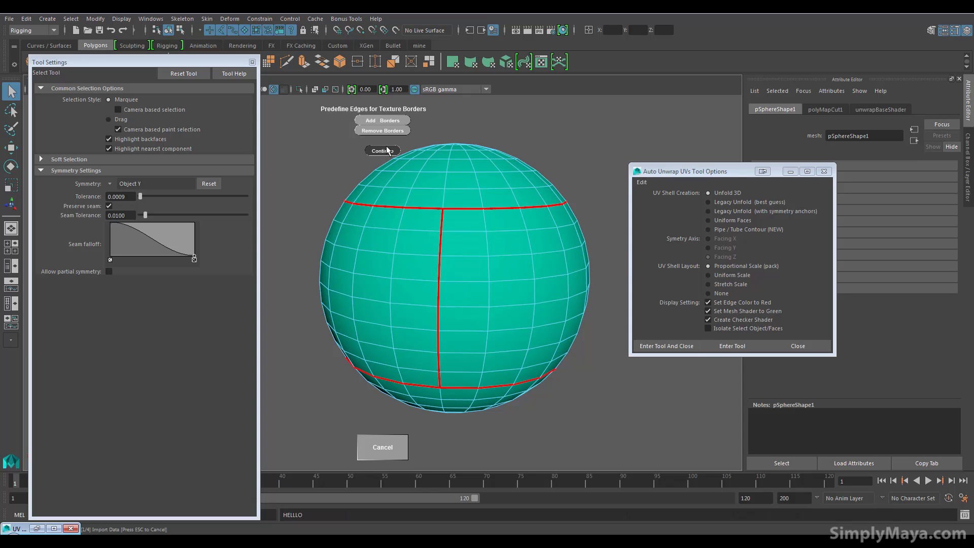
Open the UV Editor, turn on the coloured checker tiles and move the editor aside to uncover the sphere
{"action": "key", "text": "space"}
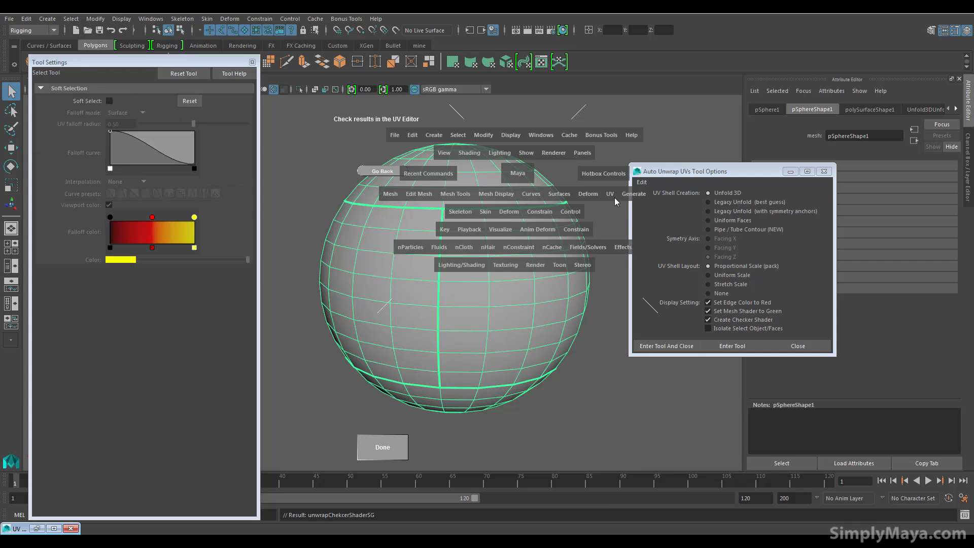
{"action": "left_click", "coordinate": [614, 197]}
{"action": "left_click", "coordinate": [643, 144]}
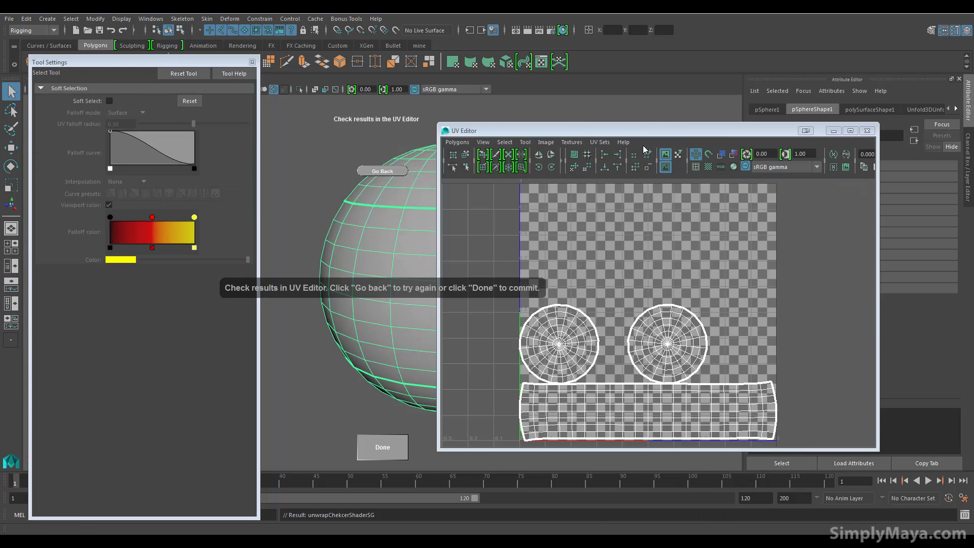
{"action": "scroll", "coordinate": [602, 344], "scroll_direction": "down", "scroll_amount": 1}
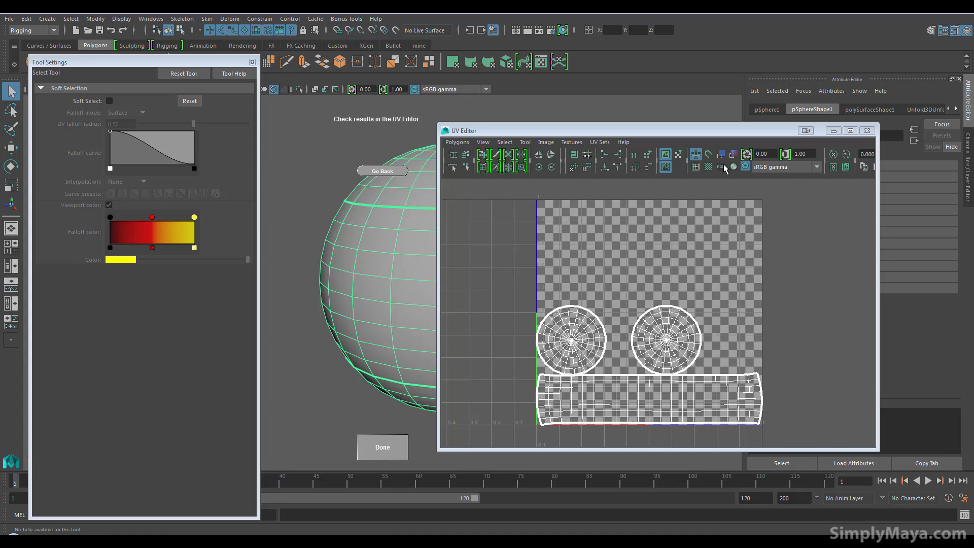
{"action": "left_click", "coordinate": [709, 167]}
{"action": "left_click_drag", "start_coordinate": [603, 130], "coordinate": [778, 117]}
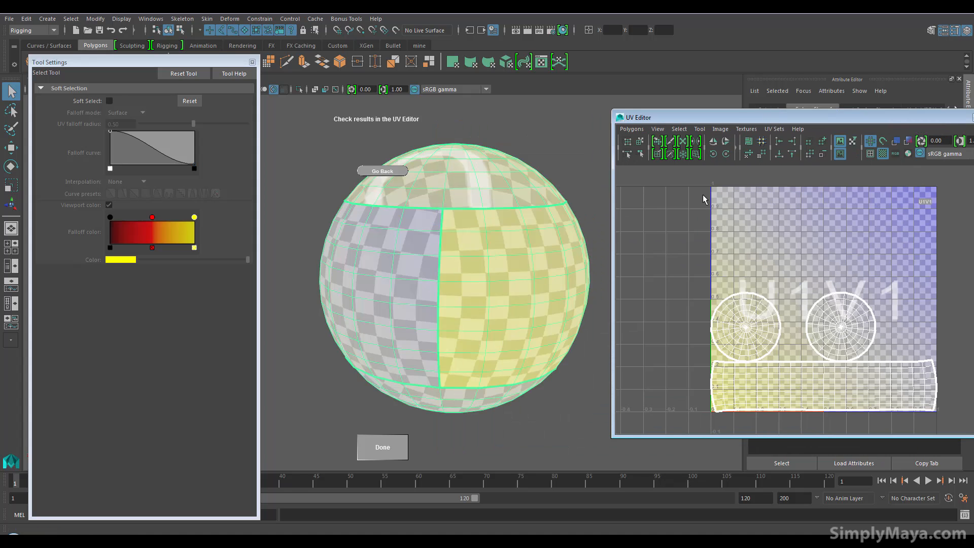
Examine the checker pattern around the sphere for stretching and seams alongside the unwrapped shells in the UV Editor
{"action": "left_click_drag", "start_coordinate": [550, 275], "coordinate": [462, 308], "text": "alt"}
{"action": "middle_click_drag", "start_coordinate": [462, 307], "coordinate": [458, 346], "text": "alt"}
{"action": "scroll", "coordinate": [467, 335], "scroll_direction": "up", "scroll_amount": 3}
{"action": "left_click_drag", "start_coordinate": [459, 325], "coordinate": [453, 339], "text": "alt"}
{"action": "middle_click_drag", "start_coordinate": [453, 339], "coordinate": [411, 226], "text": "alt"}
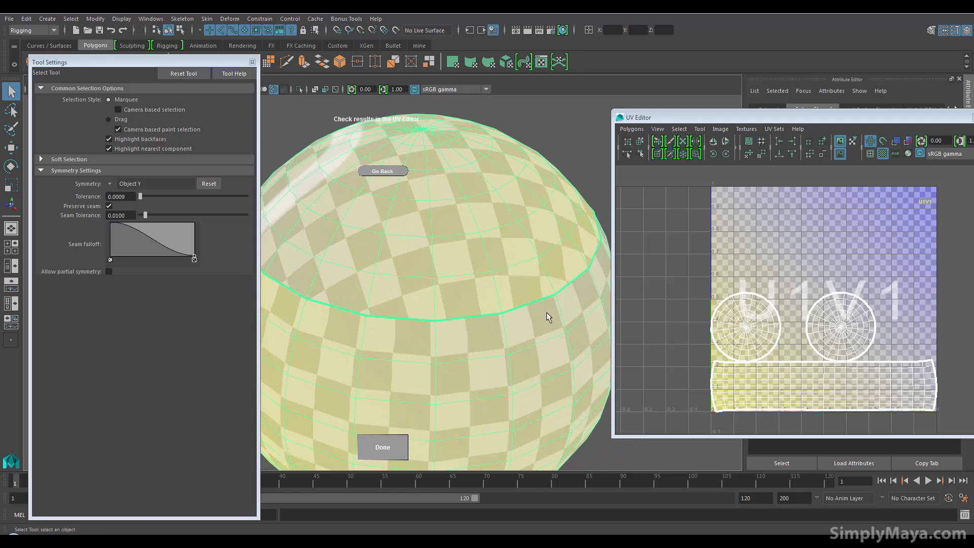
{"action": "left_click_drag", "start_coordinate": [547, 312], "coordinate": [354, 255], "text": "alt"}
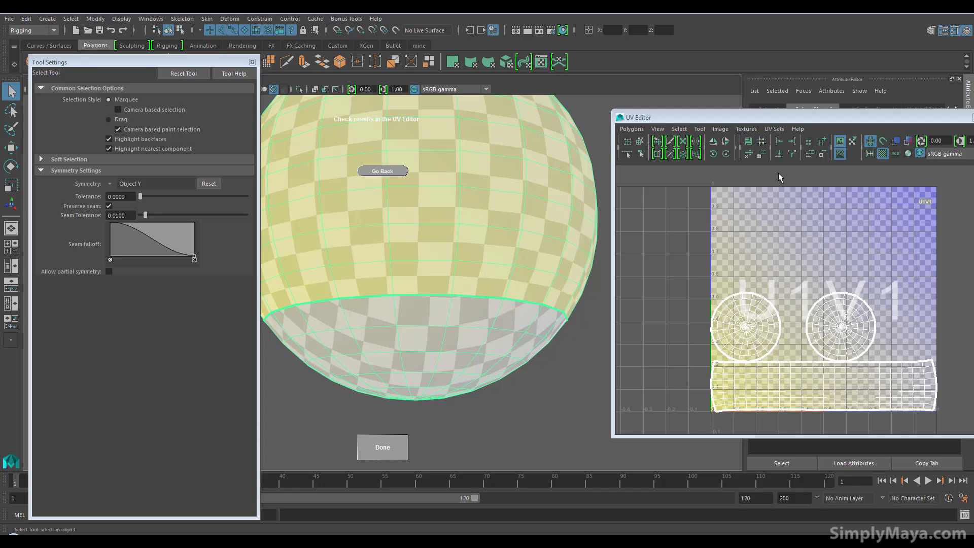
{"action": "left_click_drag", "start_coordinate": [738, 117], "coordinate": [652, 118]}
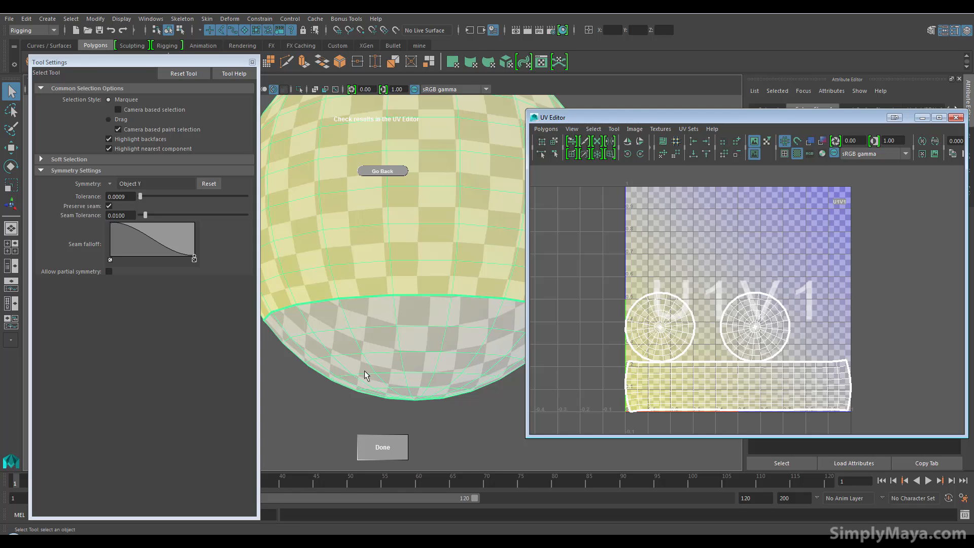
Finish the unwrap tool to commit the UVs and inspect the checkered middle band of the sphere
{"action": "left_click", "coordinate": [380, 448]}
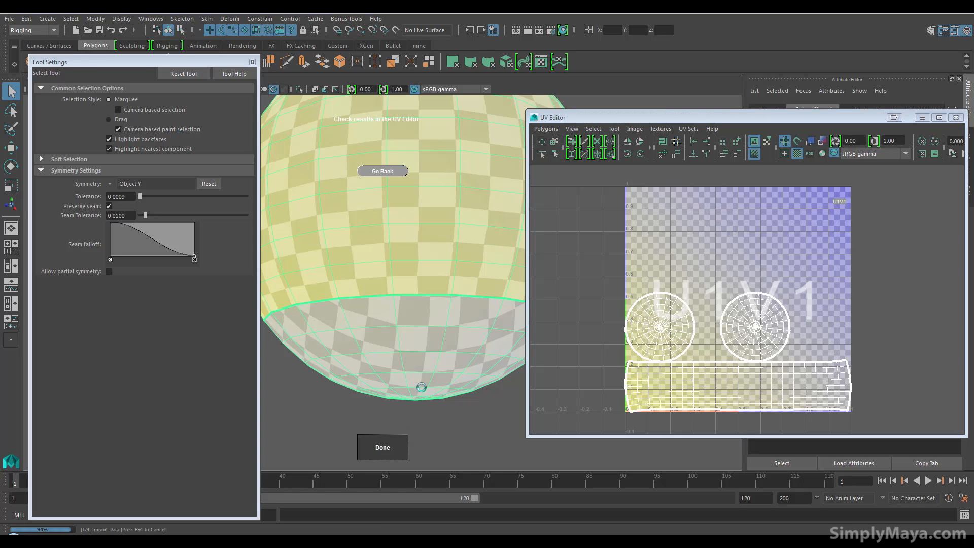
{"action": "left_click_drag", "start_coordinate": [431, 246], "coordinate": [430, 282], "text": "alt"}
{"action": "middle_click_drag", "start_coordinate": [430, 282], "coordinate": [432, 287], "text": "alt"}
{"action": "right_click_drag", "start_coordinate": [431, 287], "coordinate": [403, 282], "text": "alt"}
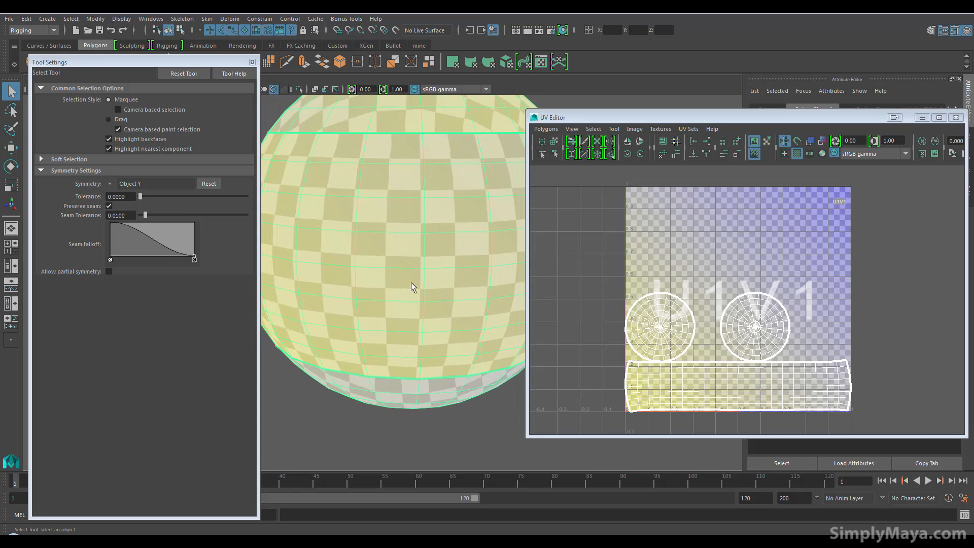